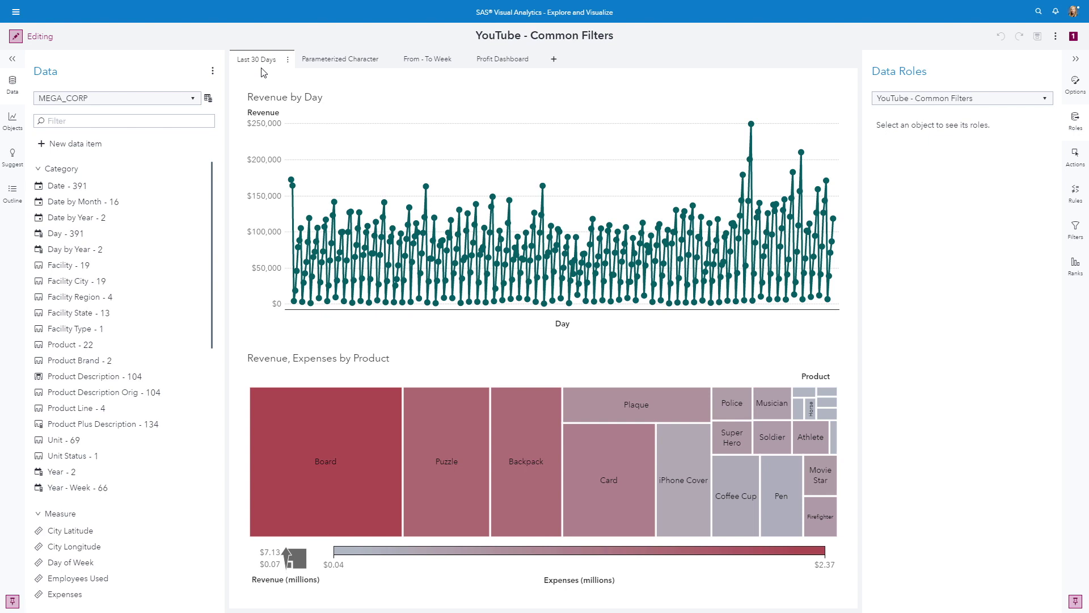
# Create an advanced filter on the Revenue by Day line chart using the Day item's predefined Last 30 days condition
pyautogui.click(362, 115)
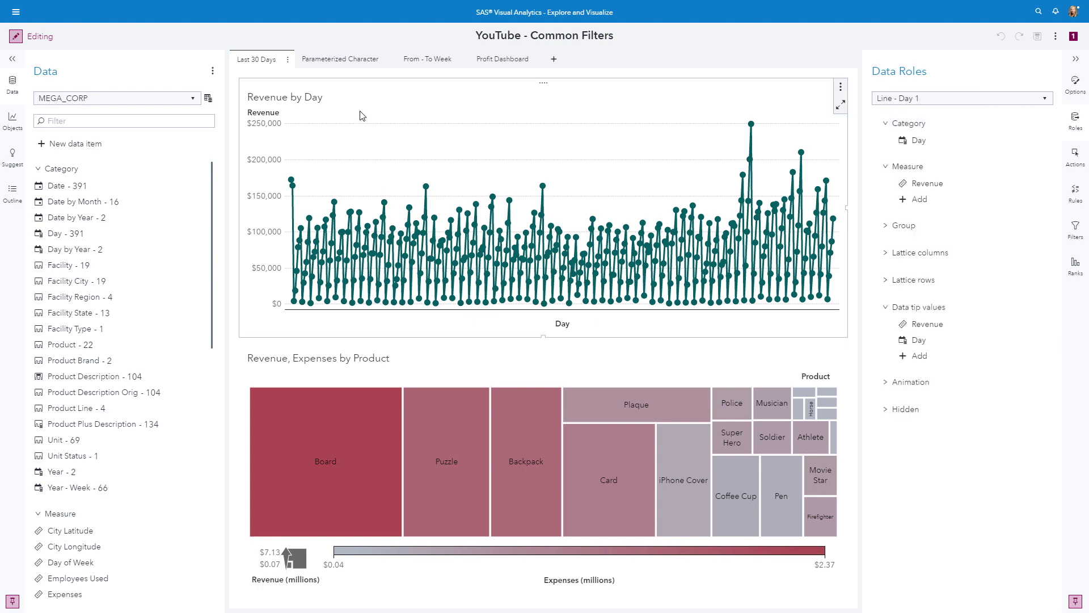
pyautogui.click(1075, 230)
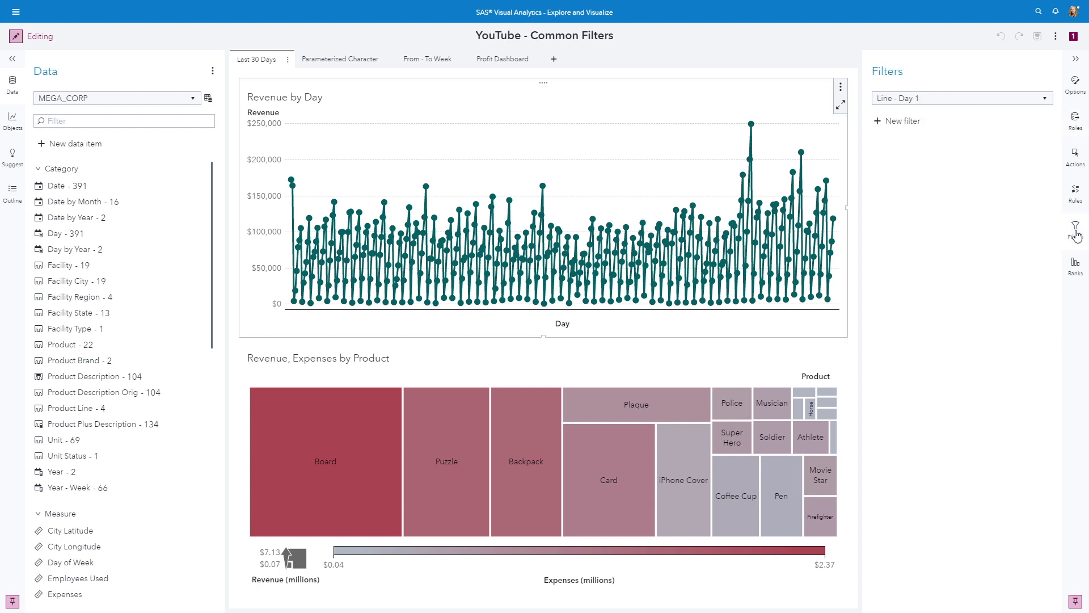
pyautogui.click(879, 125)
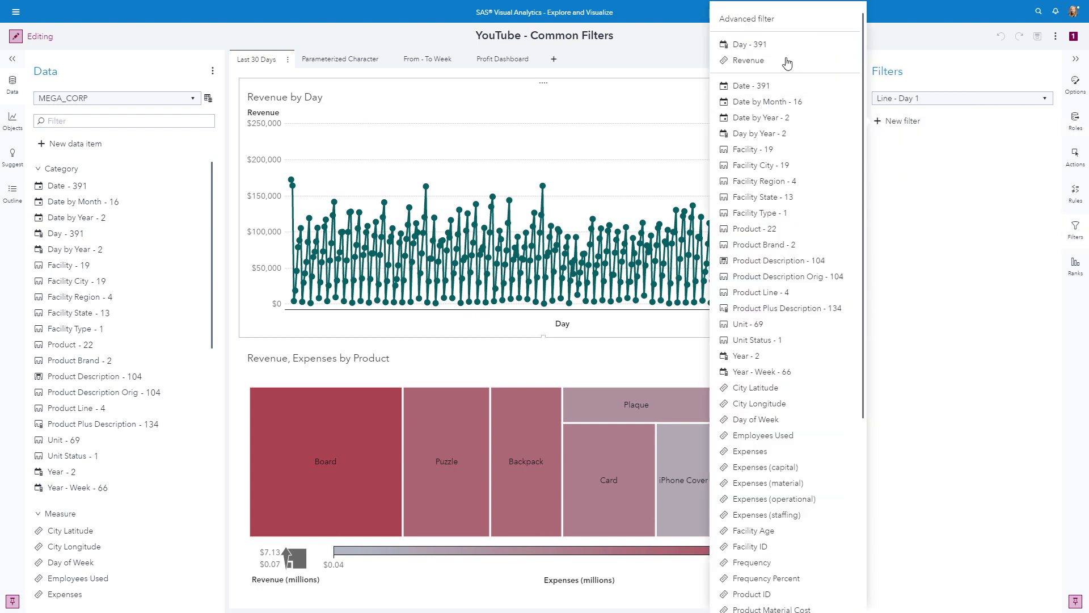
pyautogui.click(749, 21)
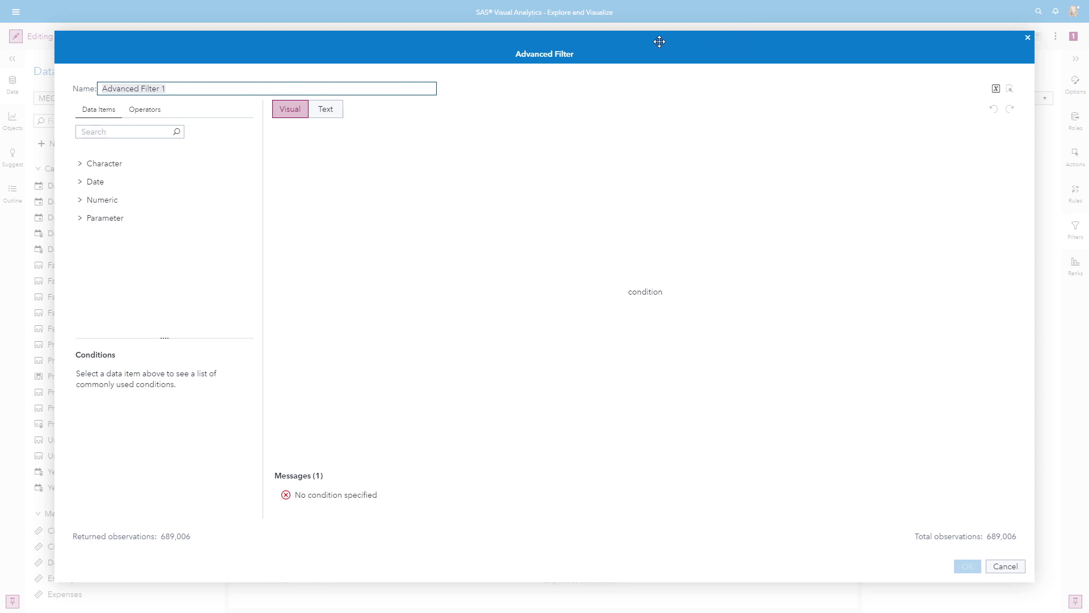
pyautogui.click(79, 182)
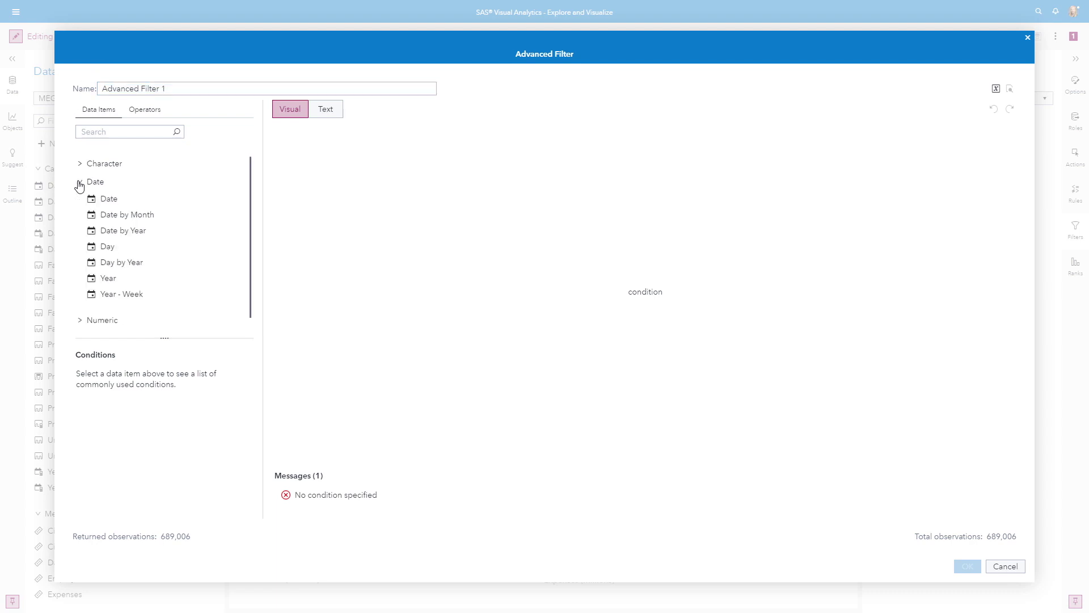
pyautogui.click(109, 249)
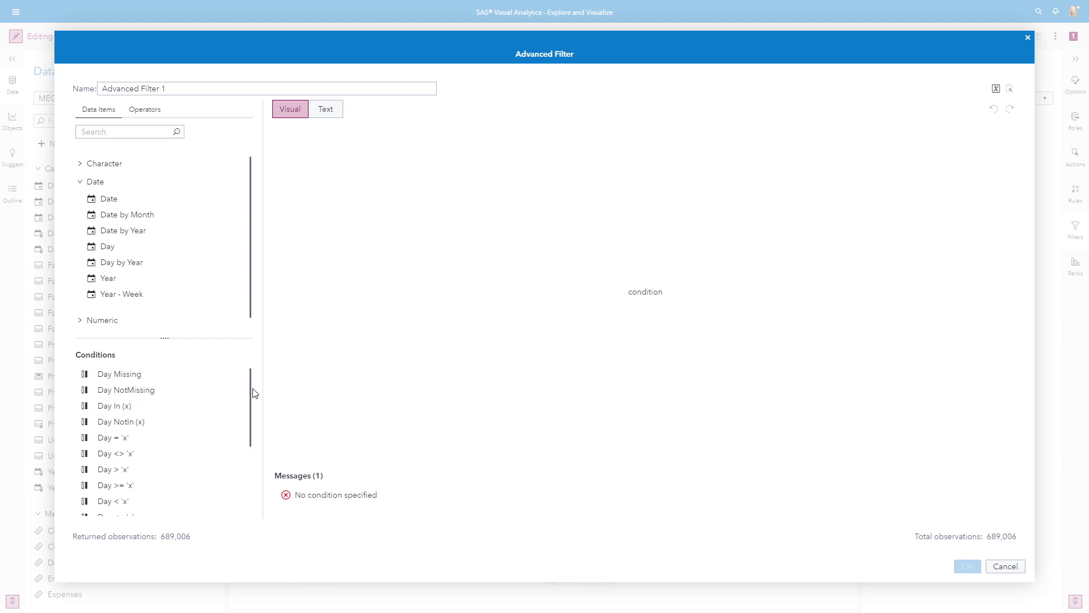
pyautogui.moveTo(250, 391); pyautogui.dragTo(253, 464)
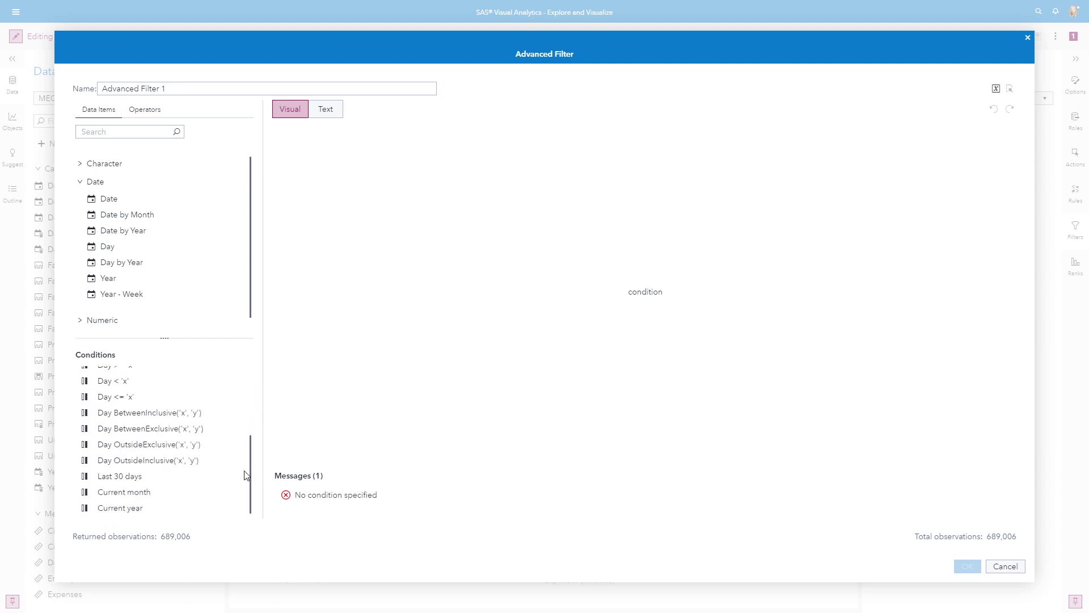
pyautogui.doubleClick(162, 480)
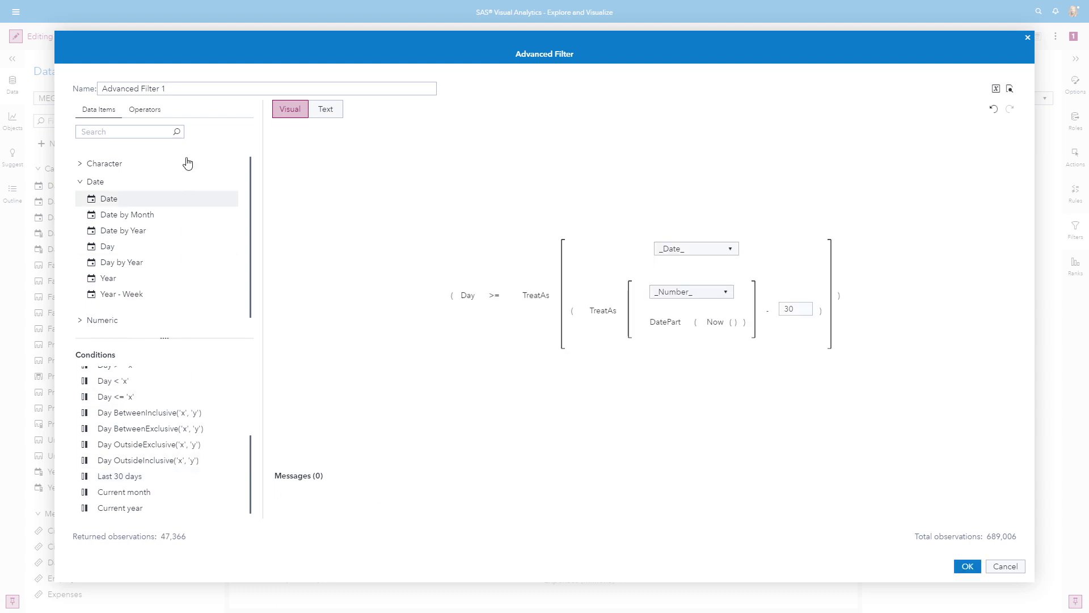
# Name the advanced filter "Last 30 Days" and apply it to the line chart
pyautogui.tripleClick(189, 88)
pyautogui.write('Last 30 Days')
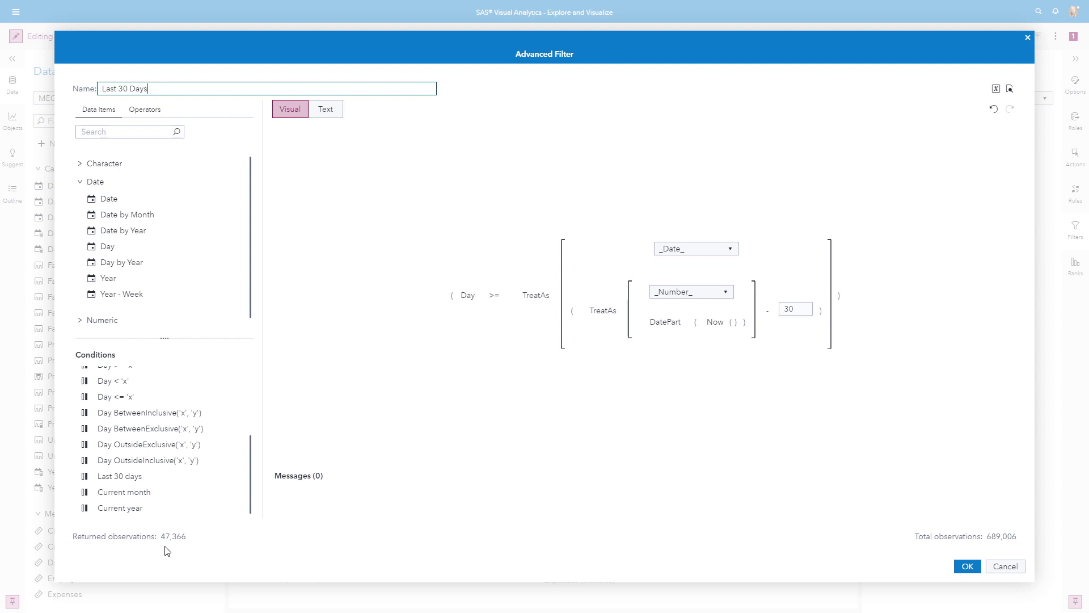
pyautogui.click(966, 567)
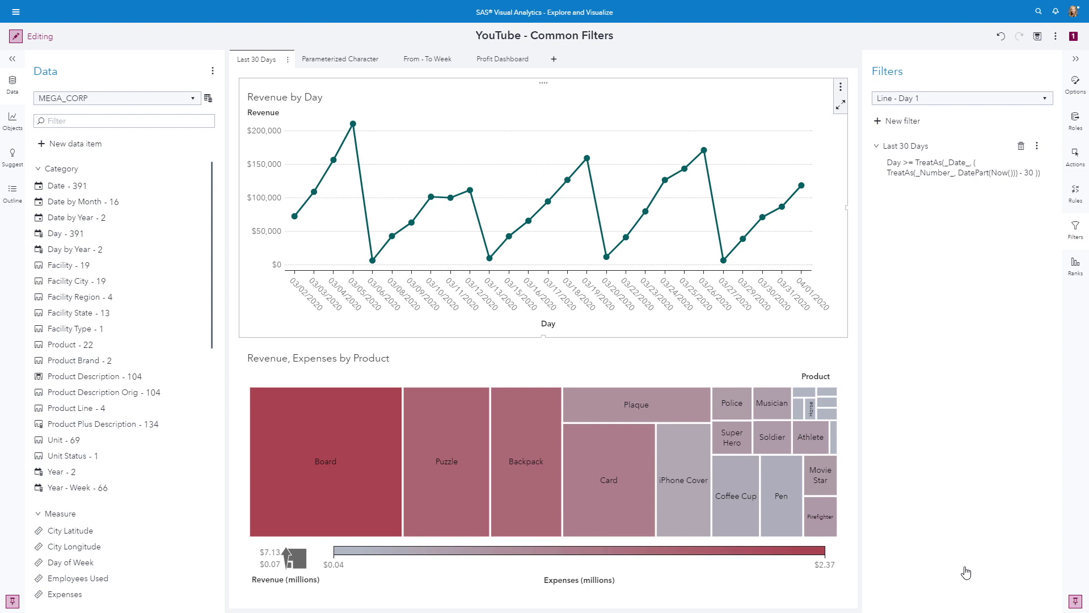
# Retitle the Revenue by Day line chart as "Activity Last 30 Days"
pyautogui.doubleClick(321, 97)
pyautogui.write('Activity Last 30 Days')
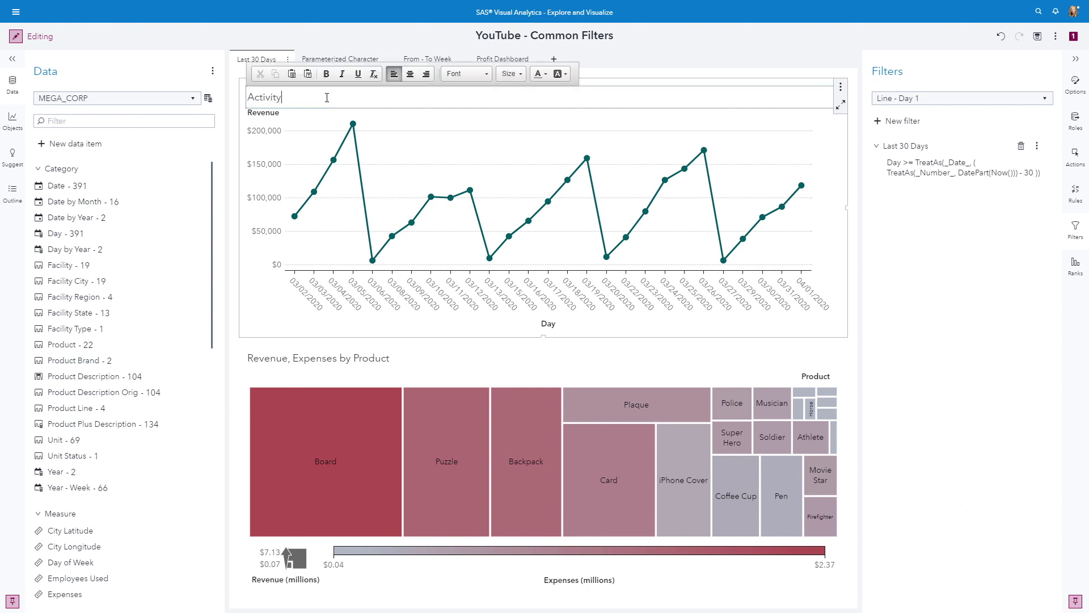
pyautogui.click(454, 113)
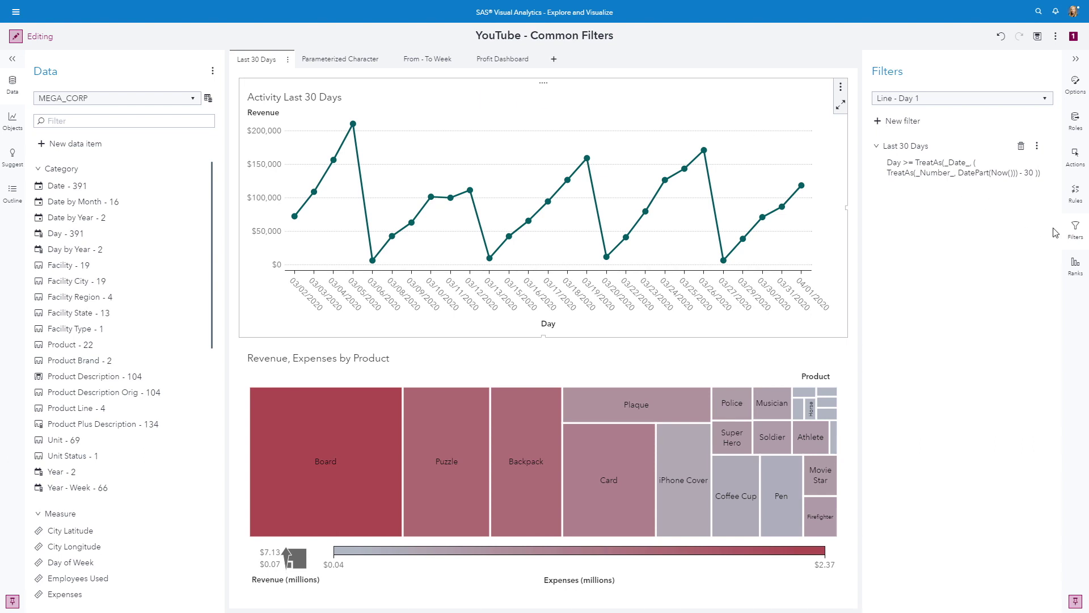
# Change the line chart's Last 30 Days filter to a common filter and locate it among the data items
pyautogui.click(1038, 149)
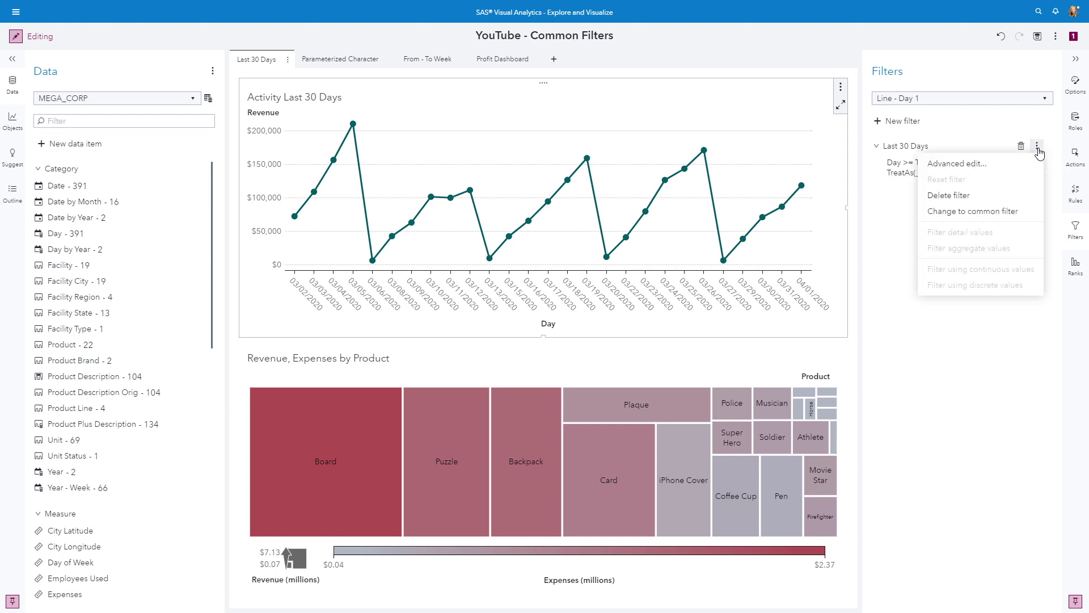
pyautogui.click(1004, 212)
pyautogui.moveTo(214, 190); pyautogui.dragTo(216, 476)
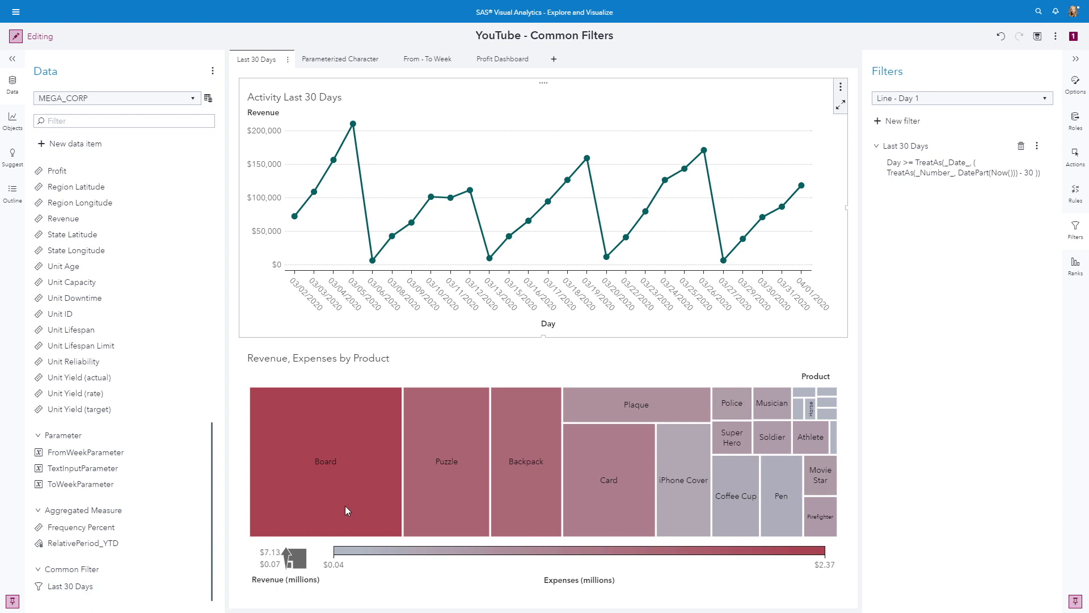
# Apply the Last 30 Days common filter to the Revenue, Expenses by Product treemap
pyautogui.click(436, 372)
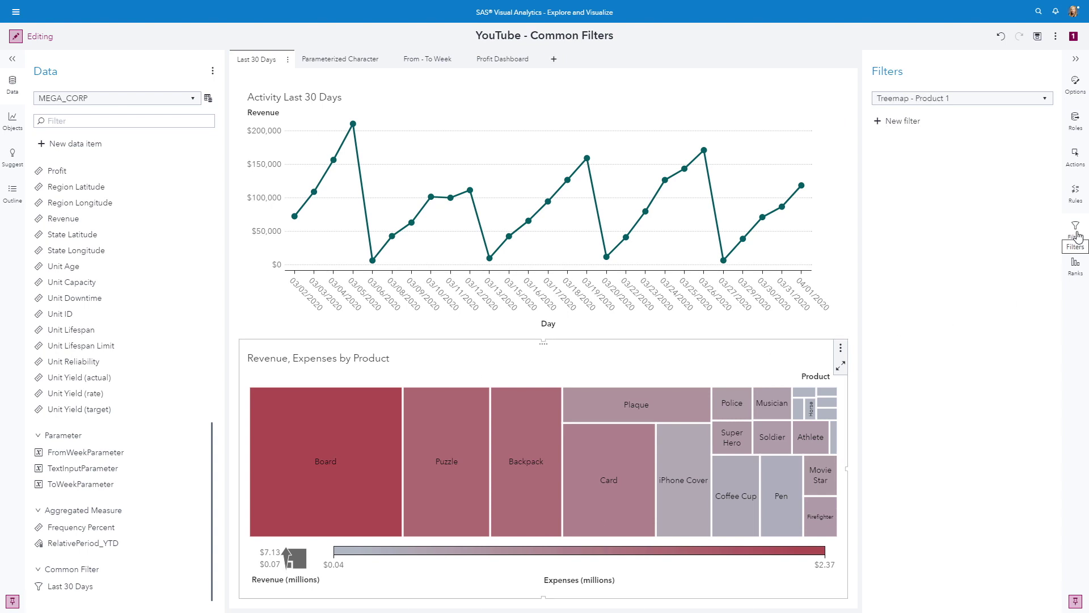
pyautogui.click(881, 124)
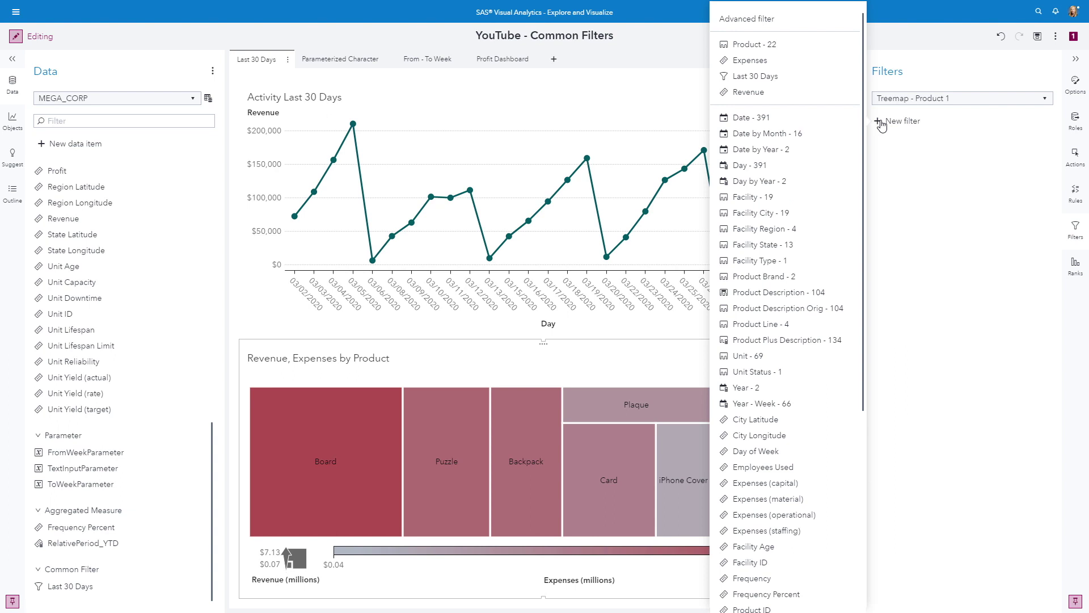
pyautogui.click(782, 80)
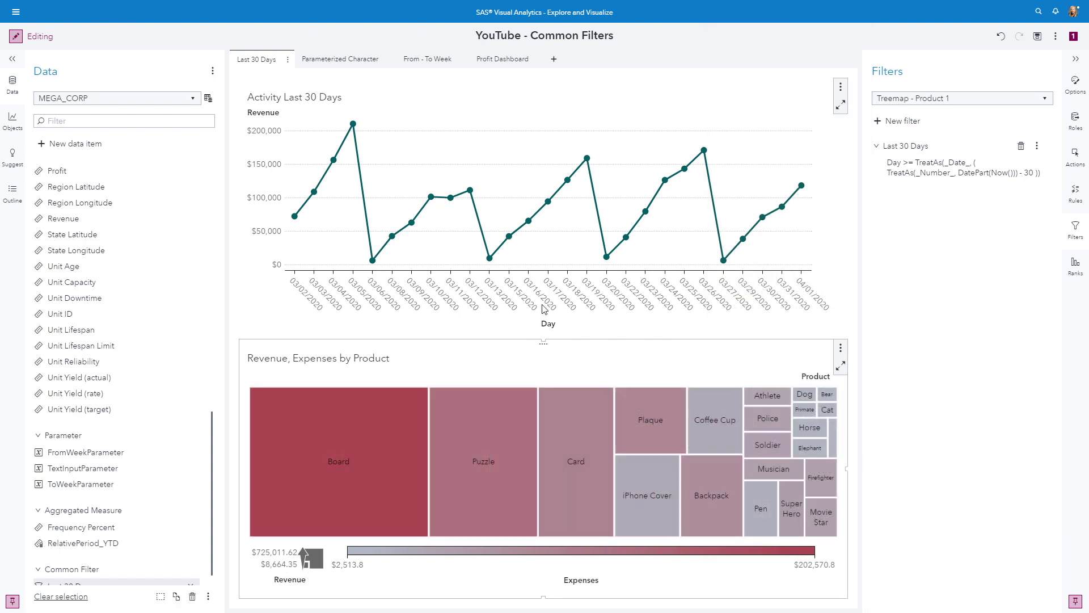
# Extend the treemap's title to read "Revenue, Expenses by Product for the Last 30 Days"
pyautogui.doubleClick(399, 359)
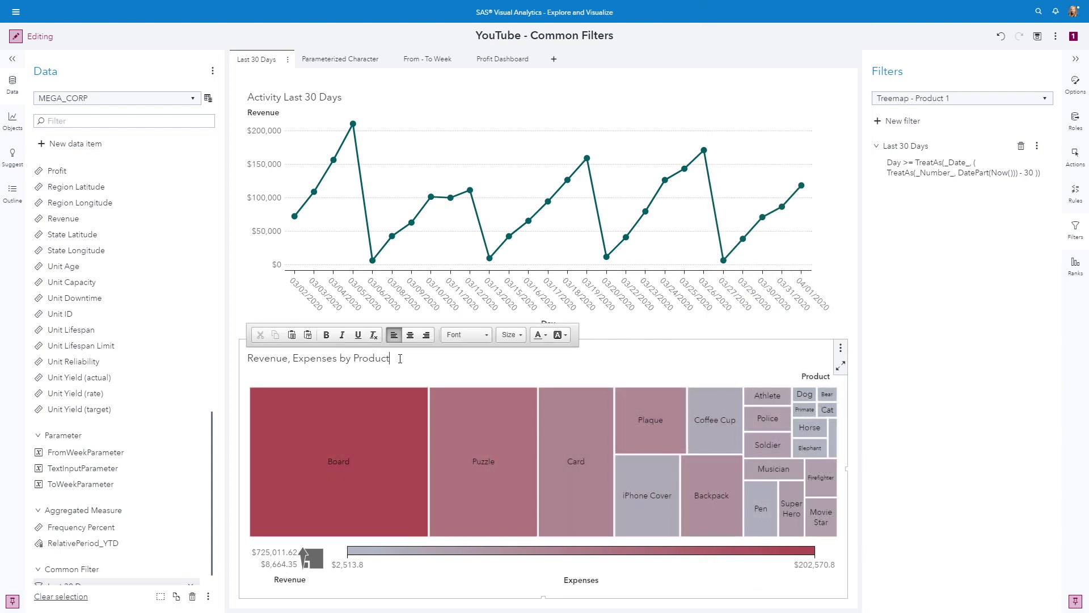
pyautogui.write('for the Last 30 Days')
pyautogui.press('Return')
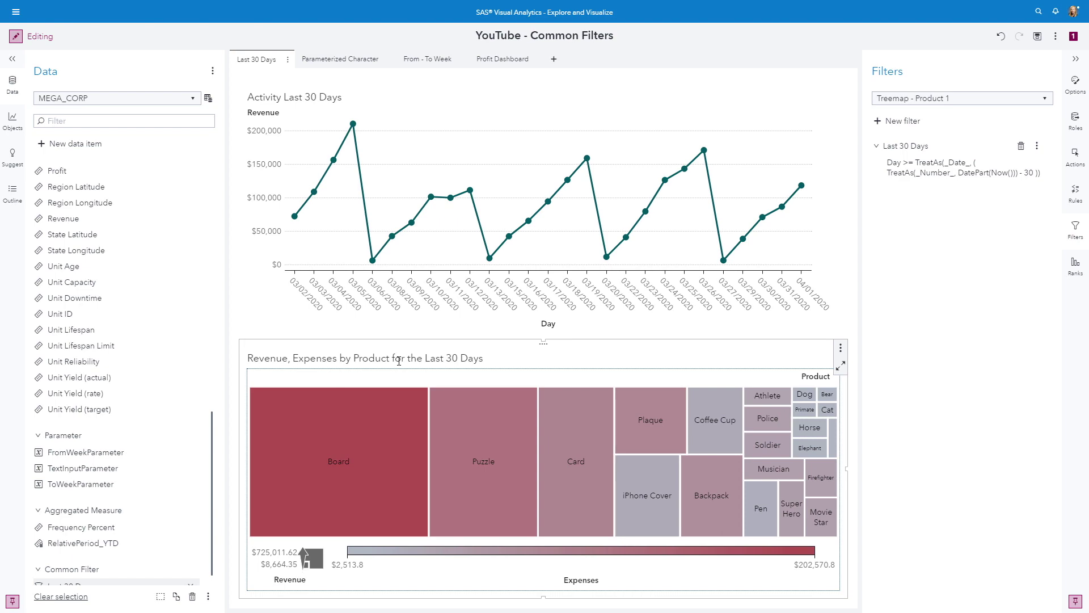
# Examine the data roles of the year drop-down, text input, bar chart and list table on the Parameterized Character page
pyautogui.click(341, 61)
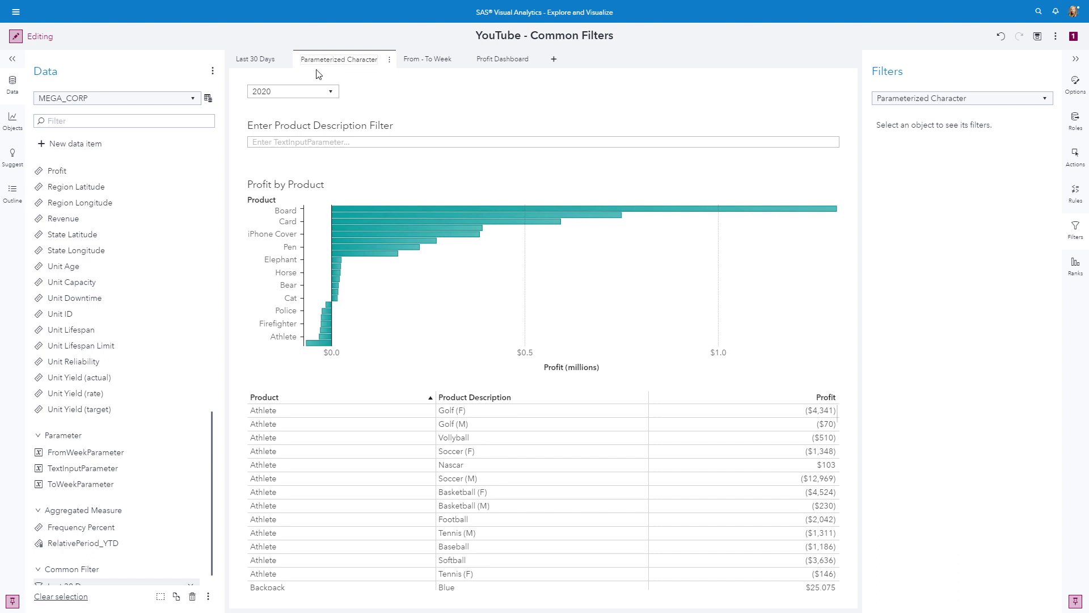
pyautogui.click(299, 99)
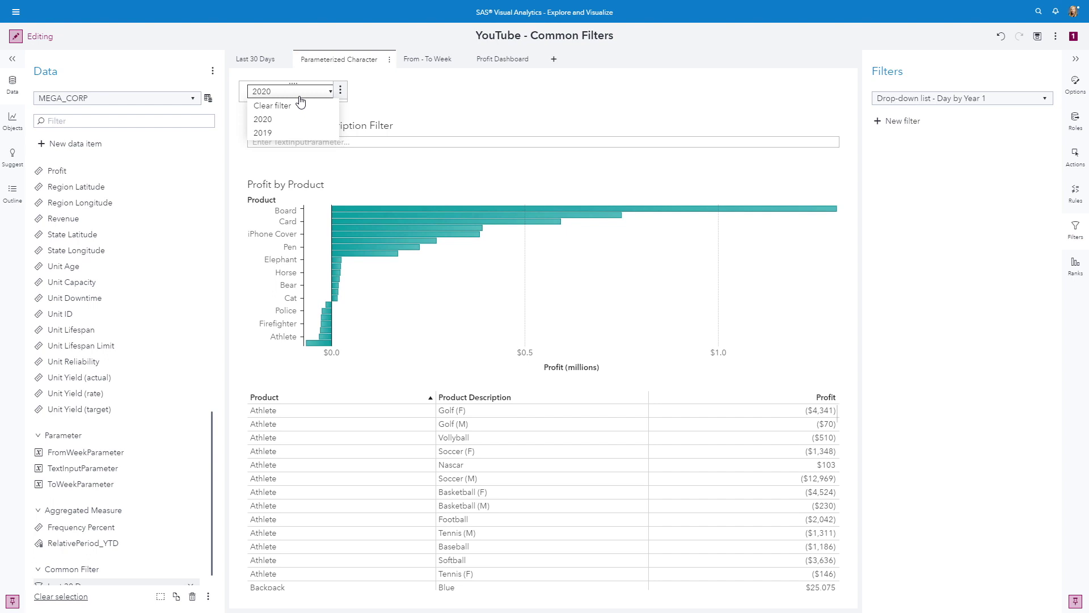
pyautogui.click(1083, 121)
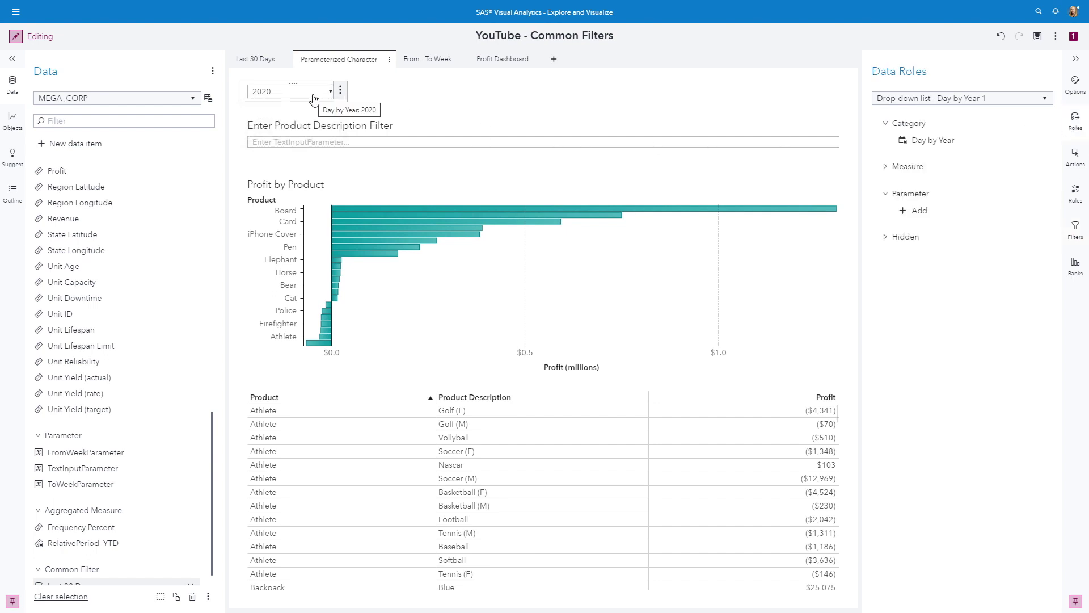
pyautogui.click(401, 130)
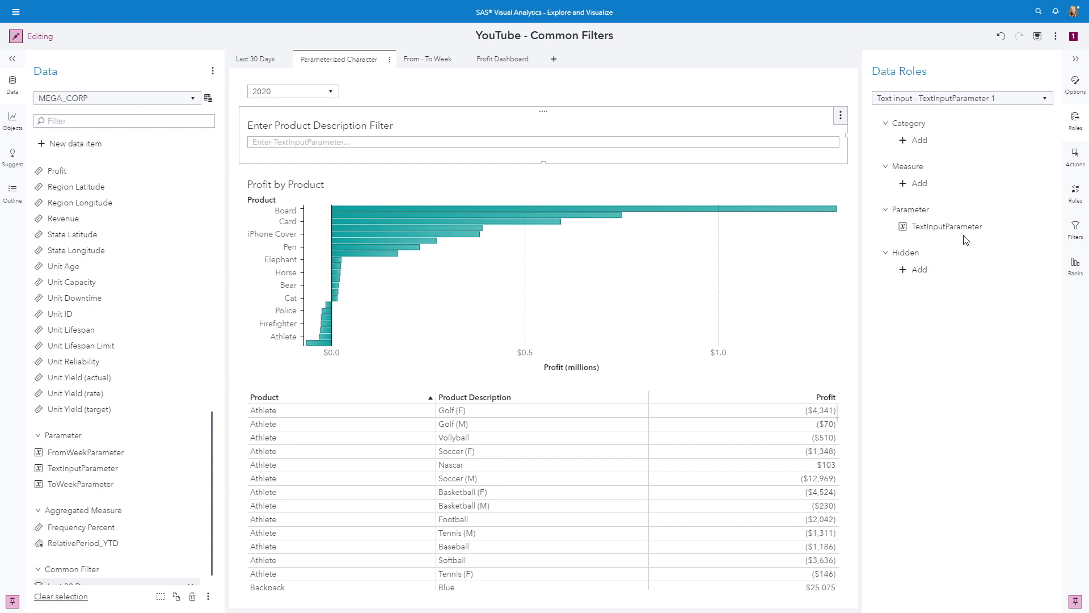
pyautogui.click(594, 284)
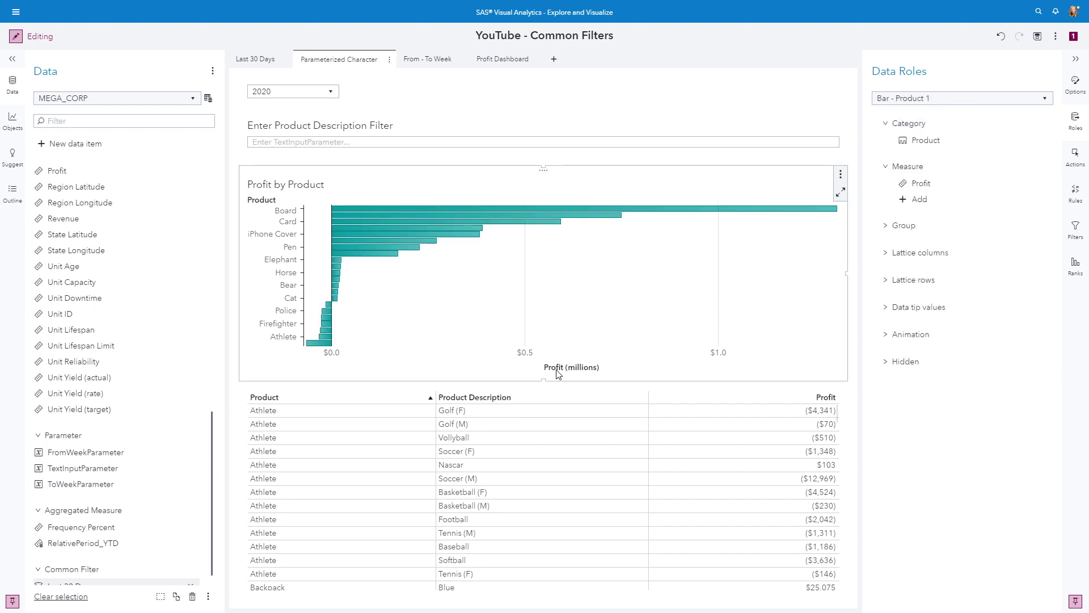
pyautogui.click(357, 393)
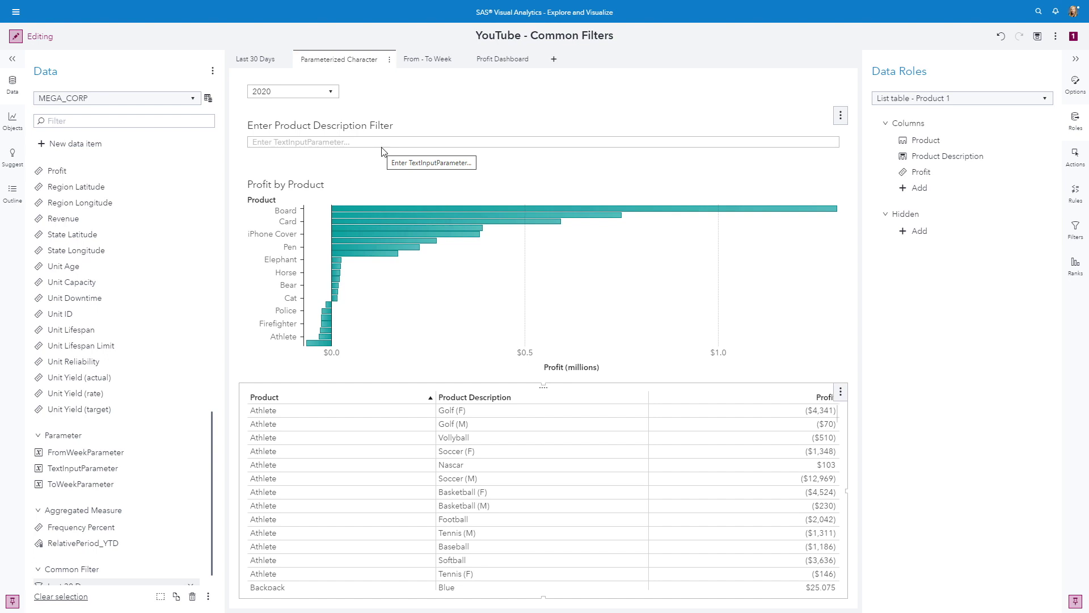
# Start an advanced filter on the Profit by Product bar chart with a Product Description Contains condition
pyautogui.click(385, 195)
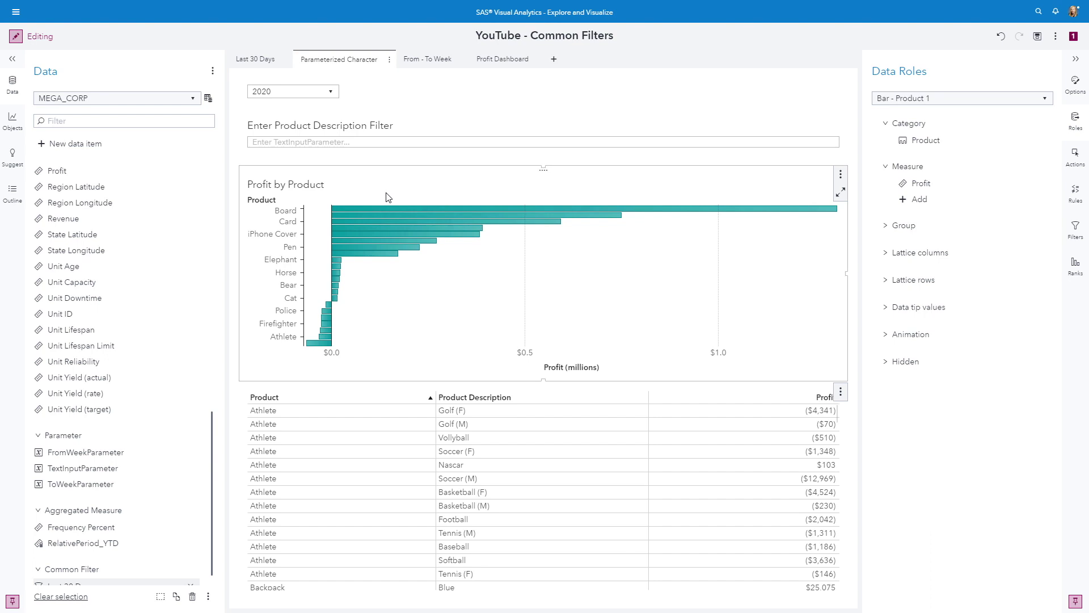
pyautogui.click(1077, 234)
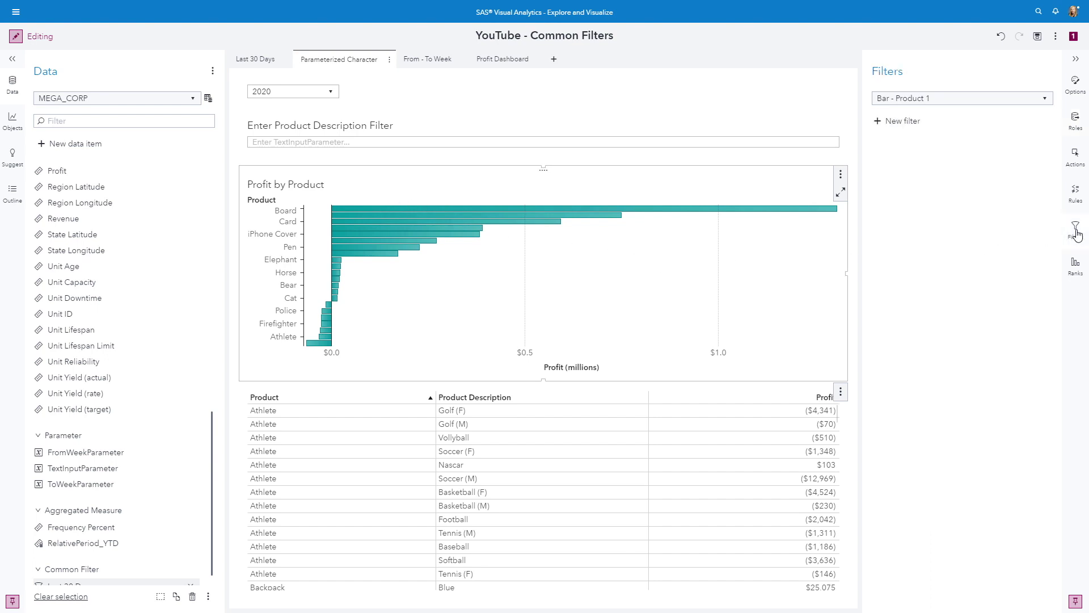
pyautogui.click(878, 123)
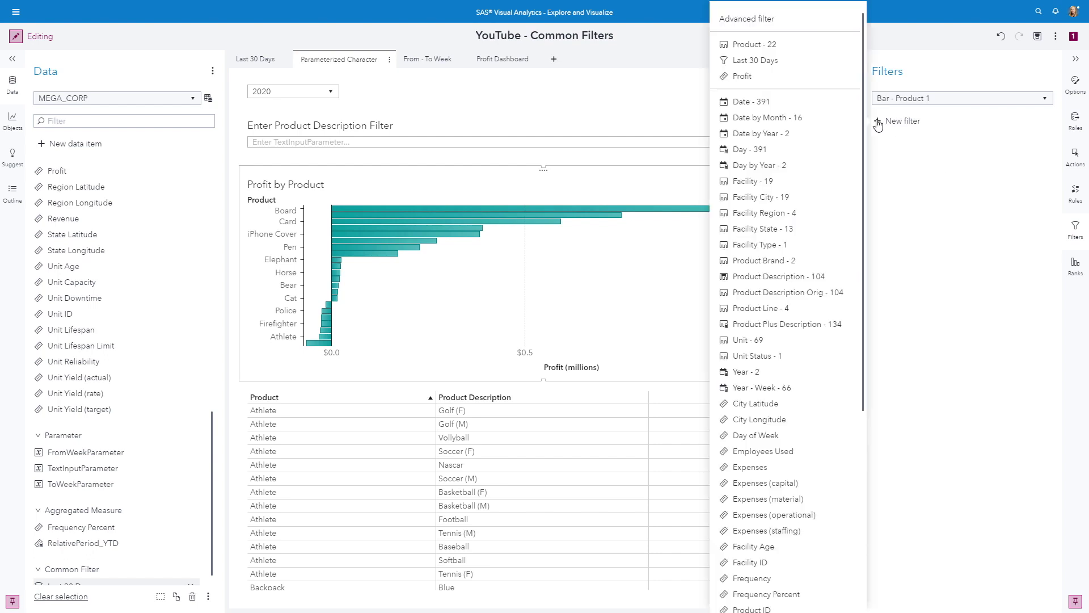
pyautogui.click(729, 19)
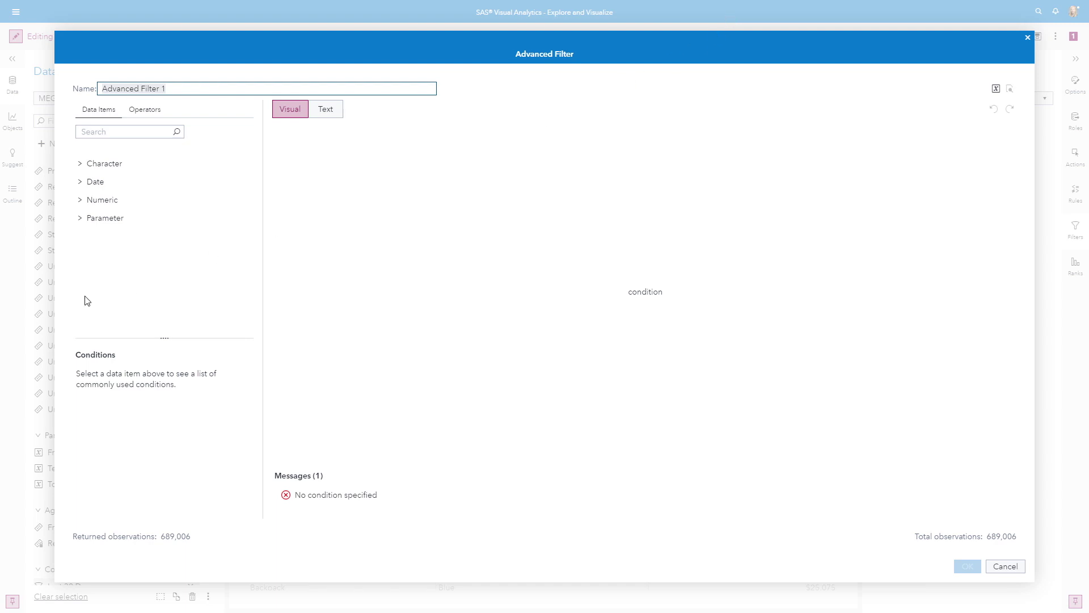
pyautogui.click(79, 165)
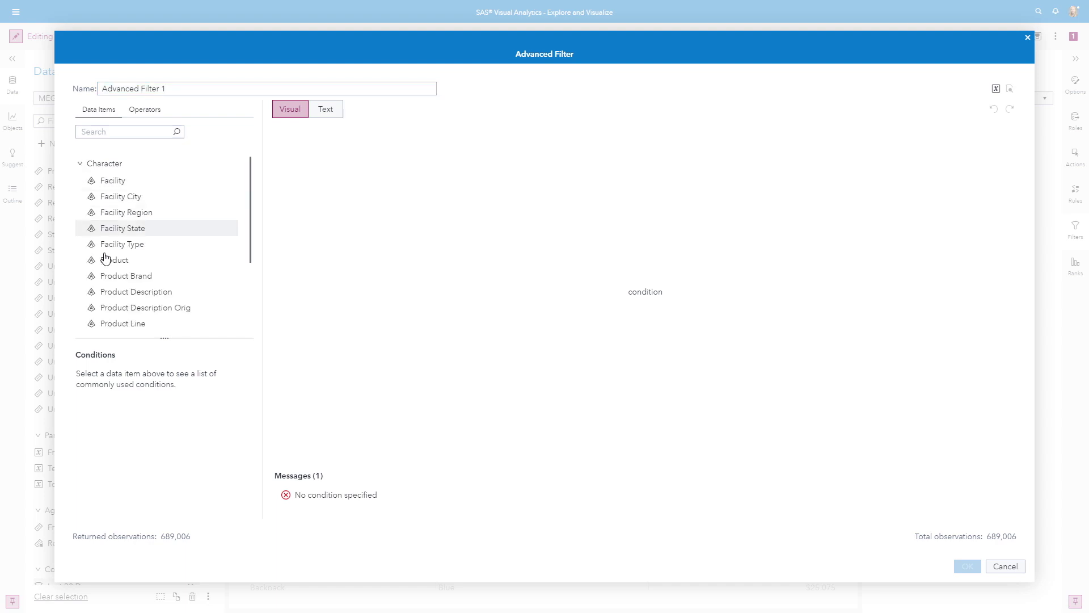
pyautogui.click(128, 293)
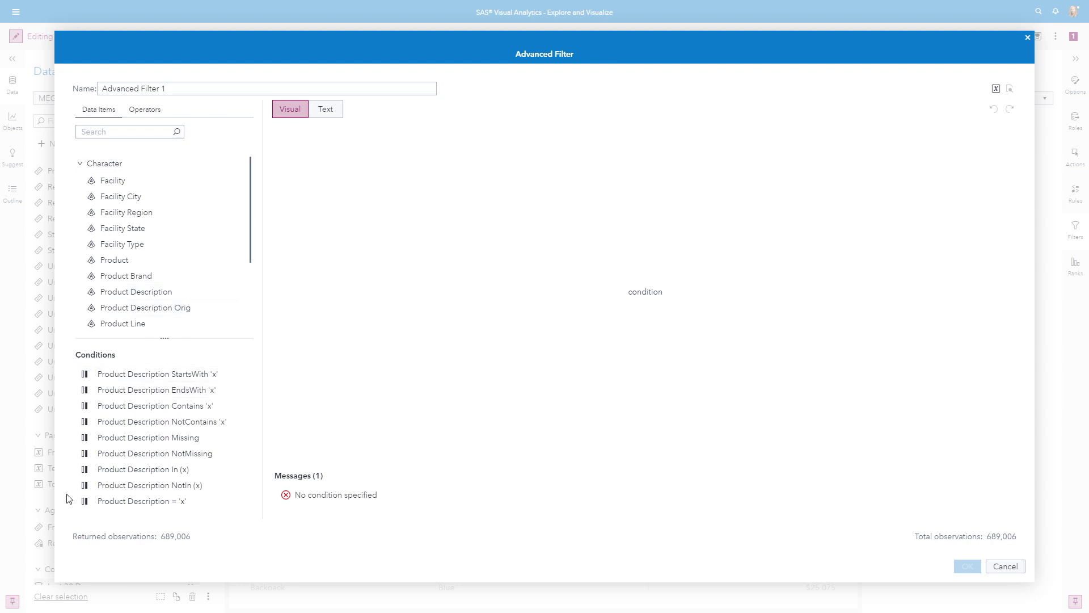
pyautogui.doubleClick(145, 408)
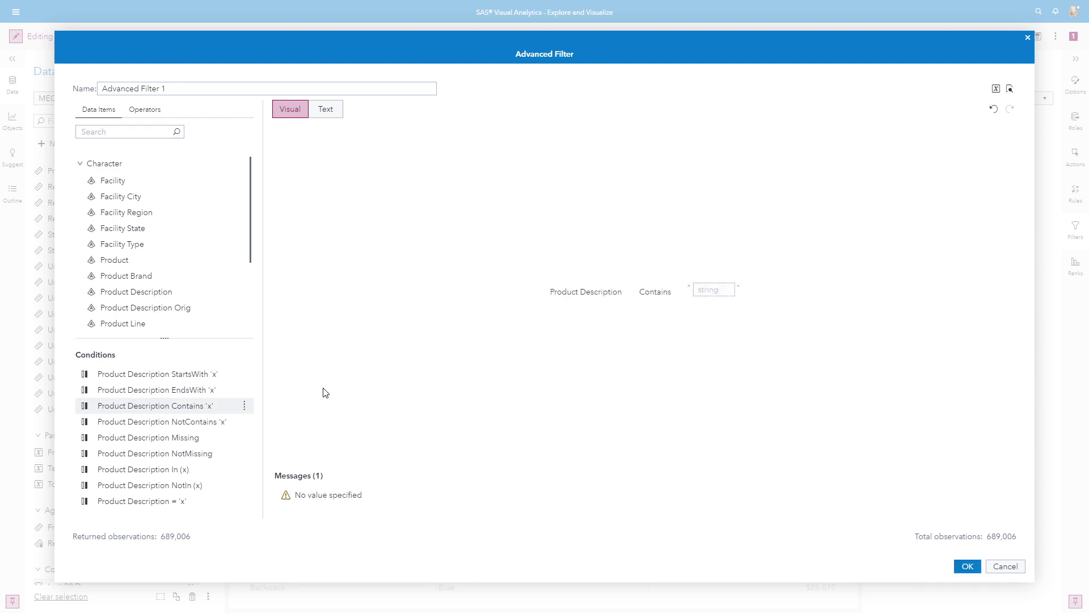
# Use TextInputParameter as the string value of the Product Description Contains condition
pyautogui.moveTo(253, 244); pyautogui.dragTo(256, 316)
pyautogui.click(80, 324)
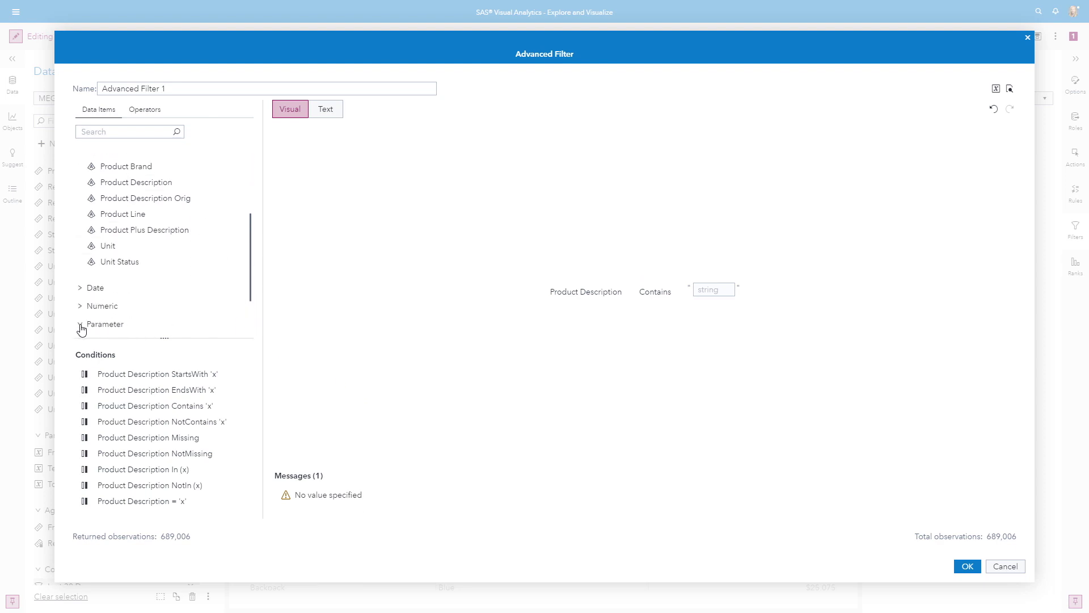
pyautogui.moveTo(250, 287); pyautogui.dragTo(251, 317)
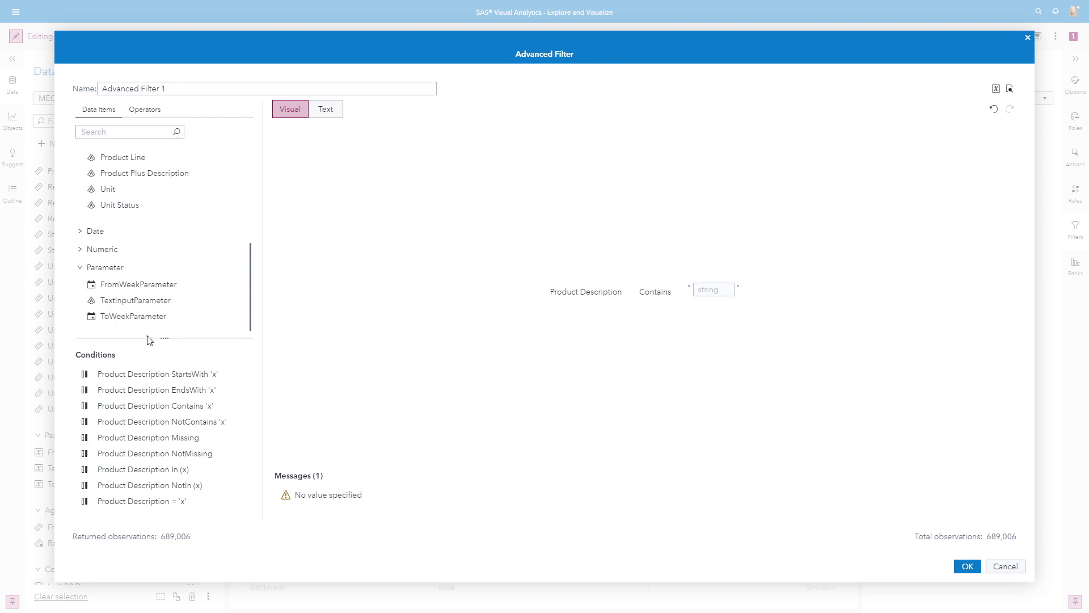
pyautogui.moveTo(134, 301); pyautogui.dragTo(706, 284)
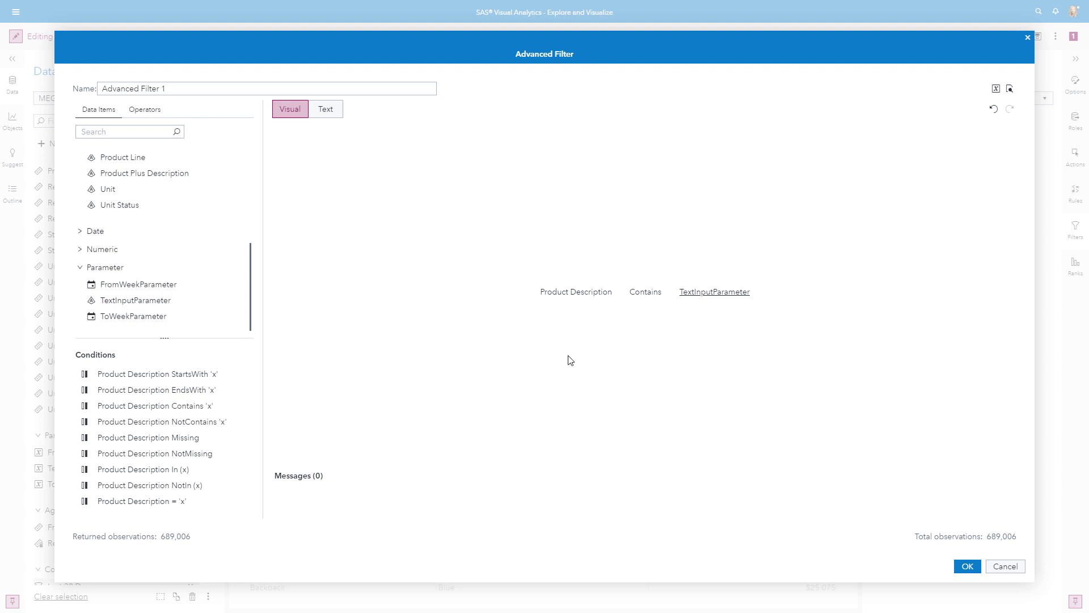
# Wrap both Product Description and TextInputParameter in the UpCase operator within the Contains condition
pyautogui.click(144, 111)
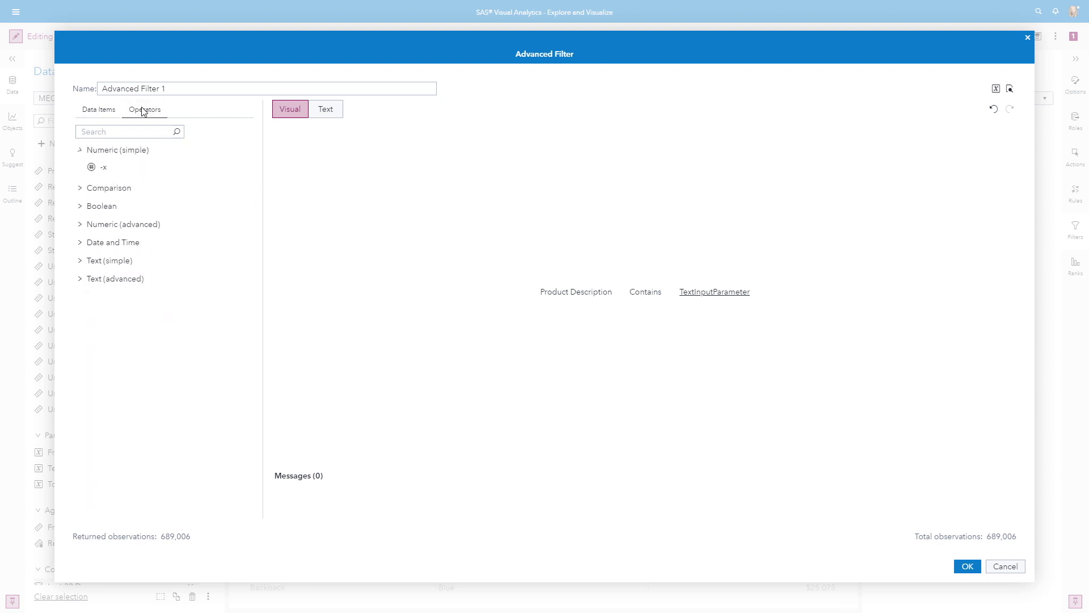
pyautogui.click(79, 241)
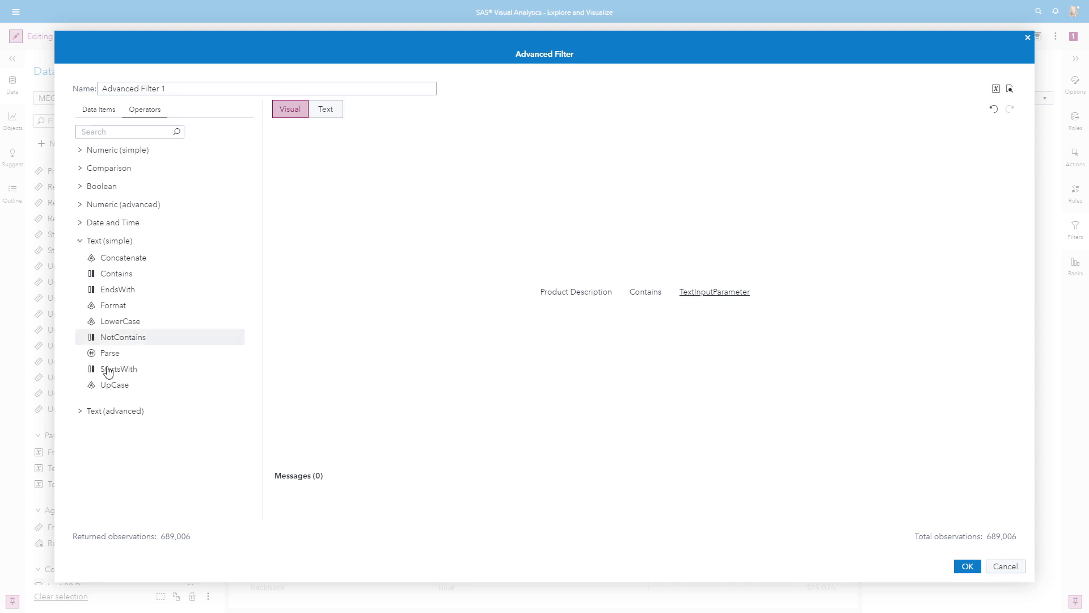
pyautogui.moveTo(127, 389); pyautogui.dragTo(553, 294)
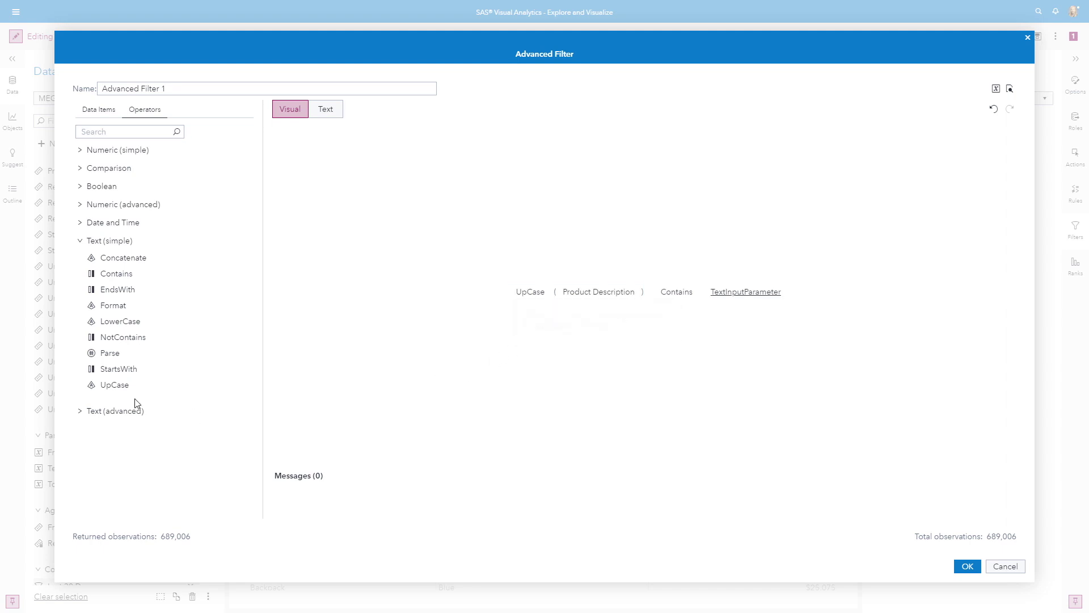
pyautogui.moveTo(117, 388); pyautogui.dragTo(716, 294)
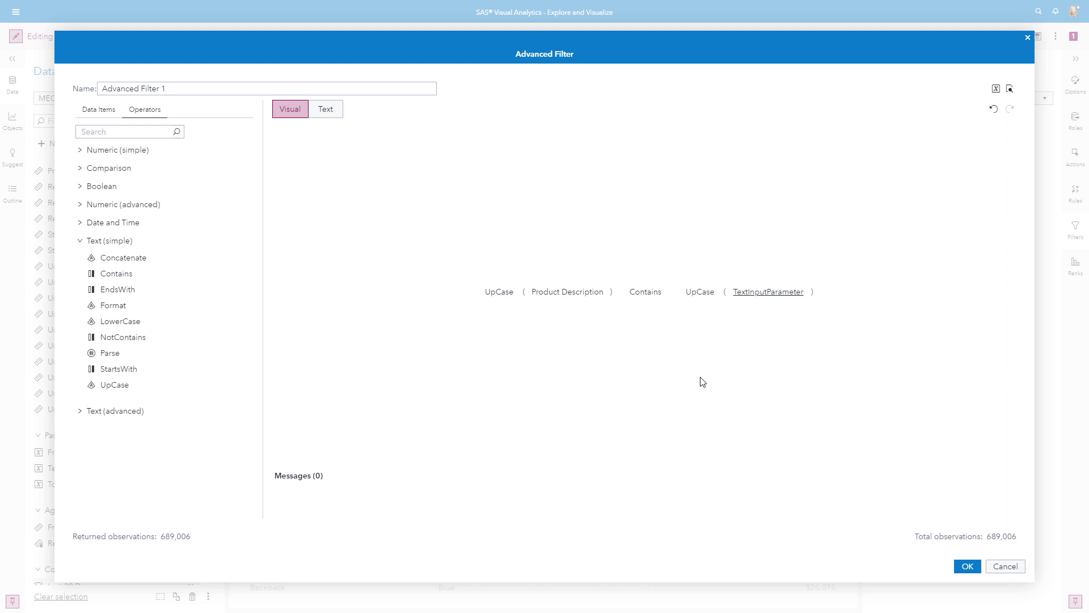
# Name the advanced filter "Text Input Contains Filter" and apply it to the Profit by Product bar chart
pyautogui.tripleClick(213, 89)
pyautogui.write('Text Input Contains Filter')
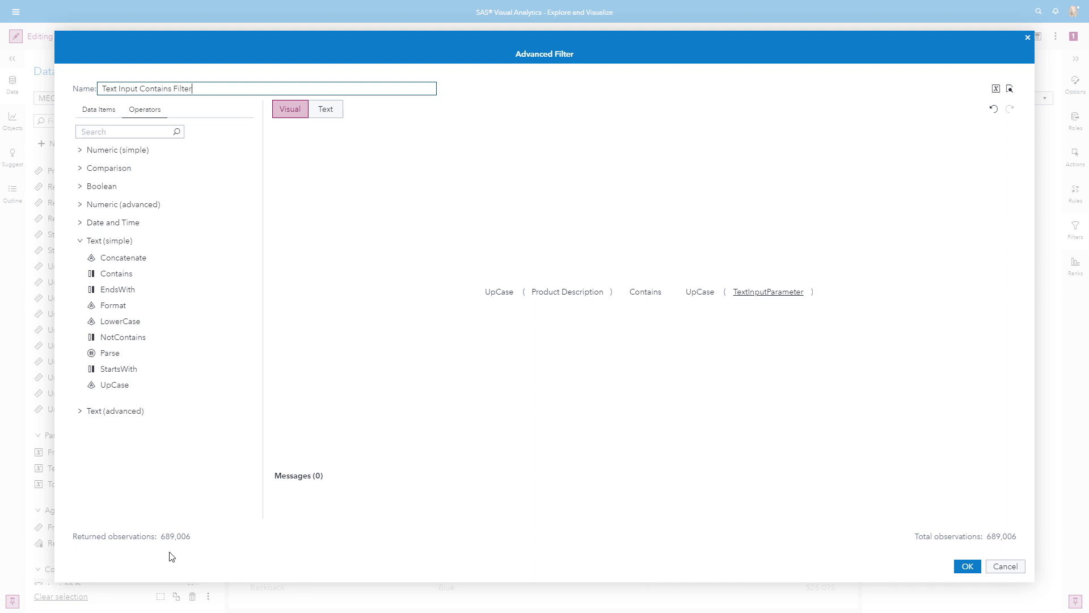
pyautogui.click(967, 566)
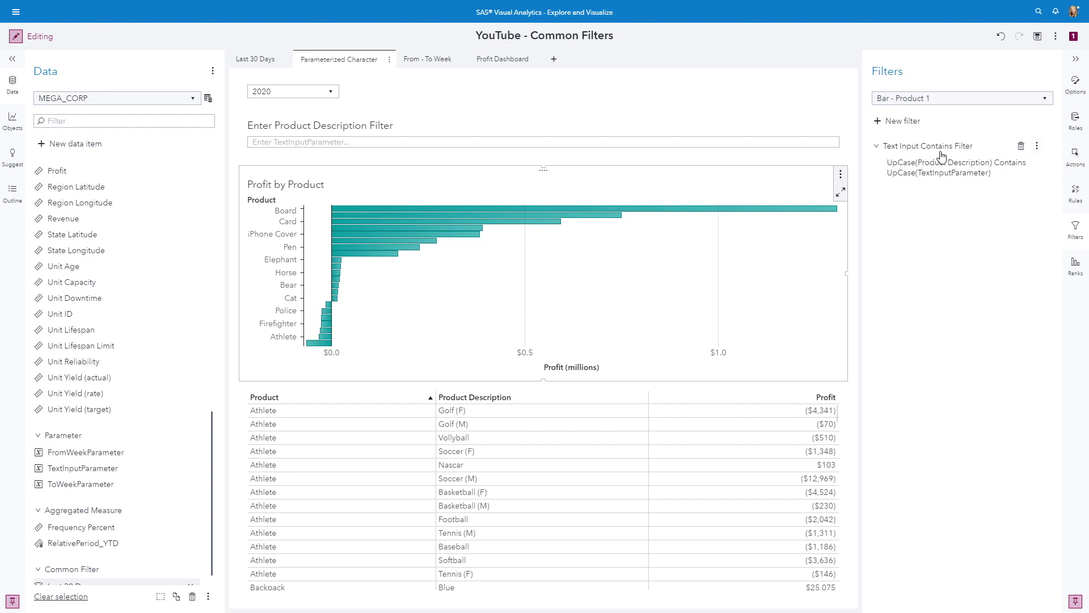
# Convert the bar chart's Text Input Contains Filter to a common filter
pyautogui.click(1037, 147)
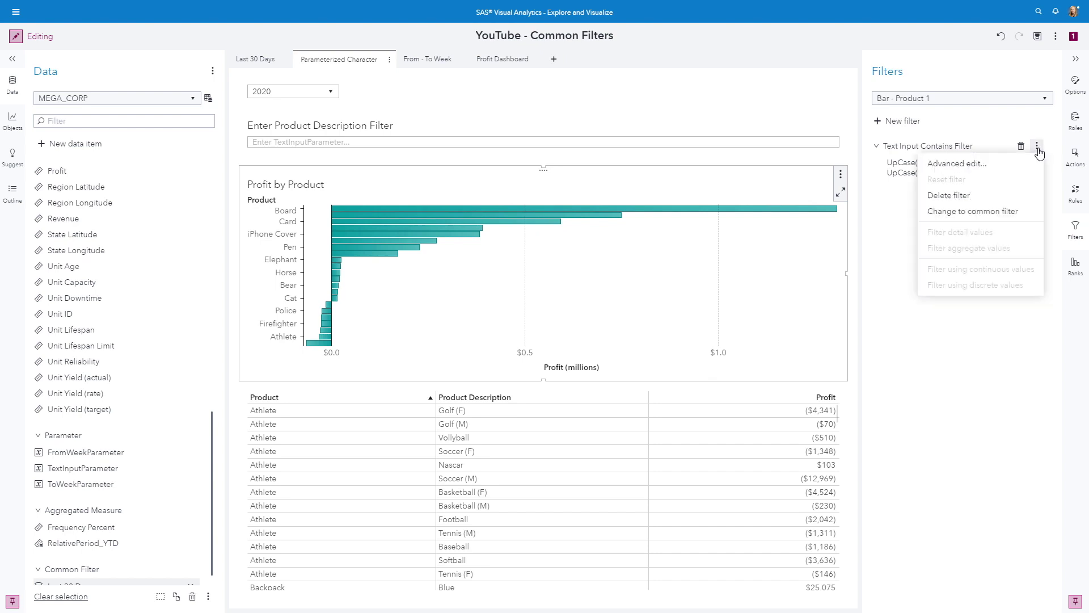
pyautogui.click(997, 212)
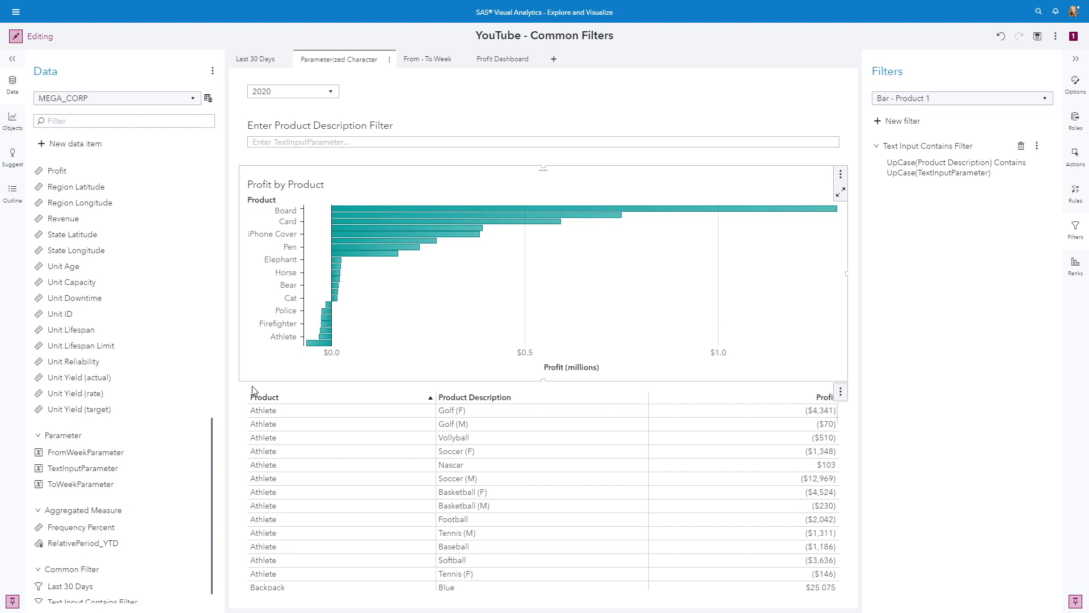
pyautogui.scroll(-1, 215, 436)
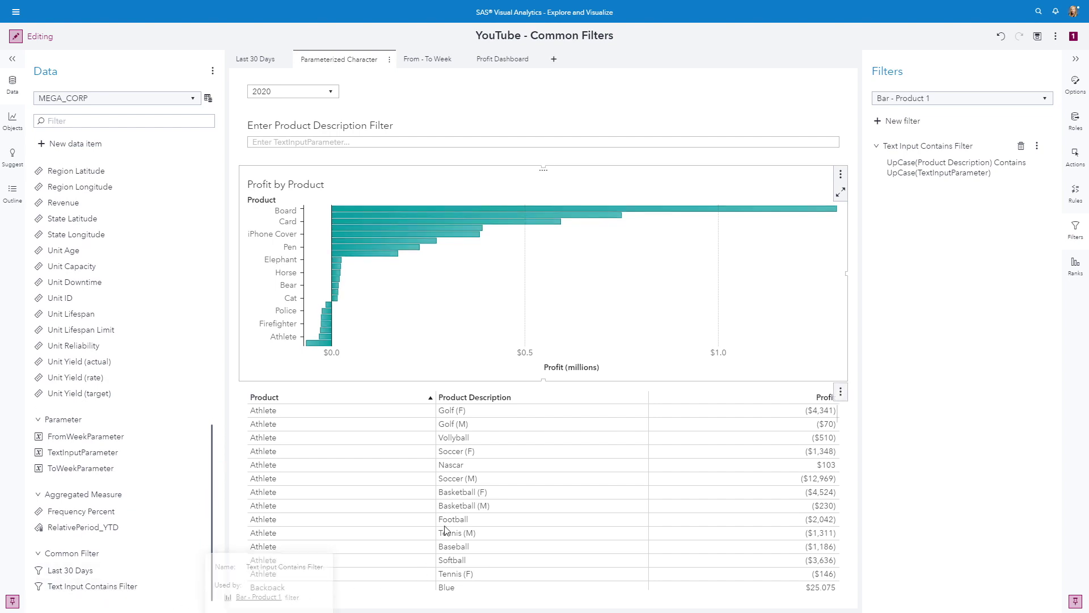
# Apply the Text Input Contains Filter common filter to the product list table
pyautogui.click(375, 401)
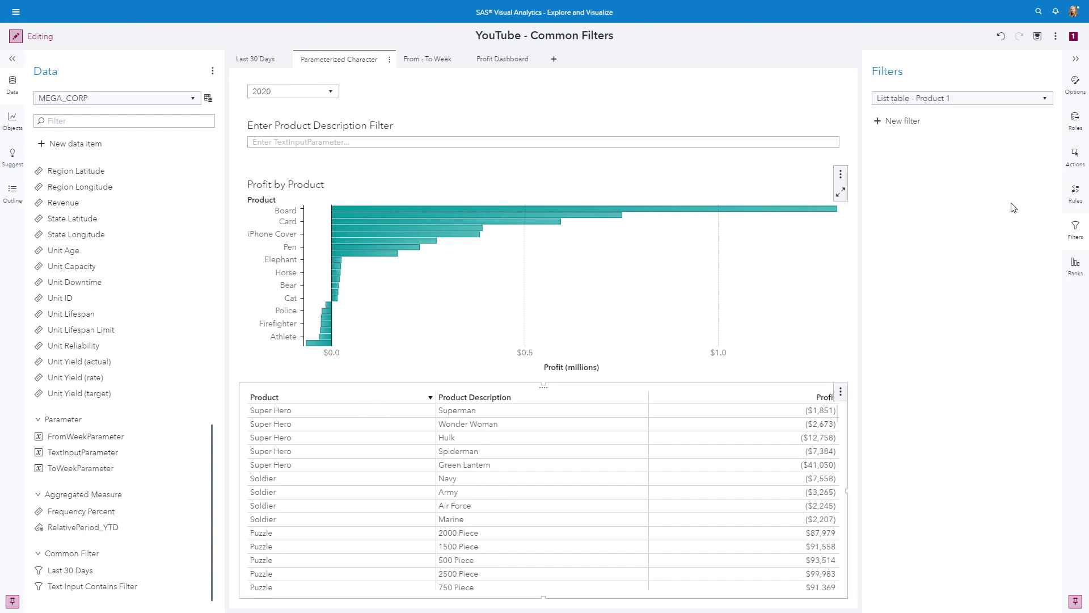
pyautogui.click(877, 122)
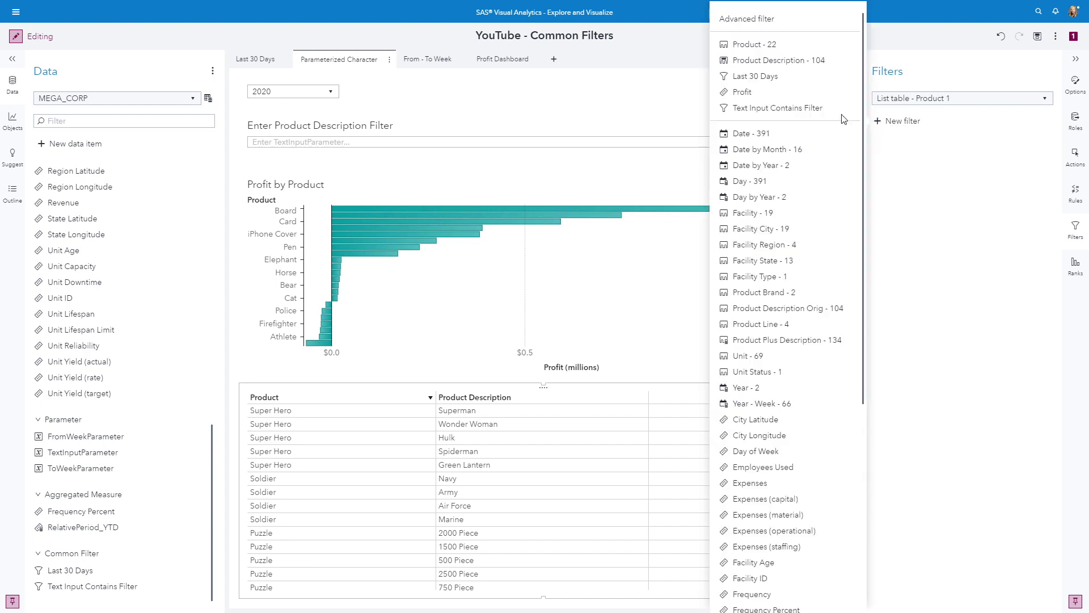
pyautogui.click(768, 108)
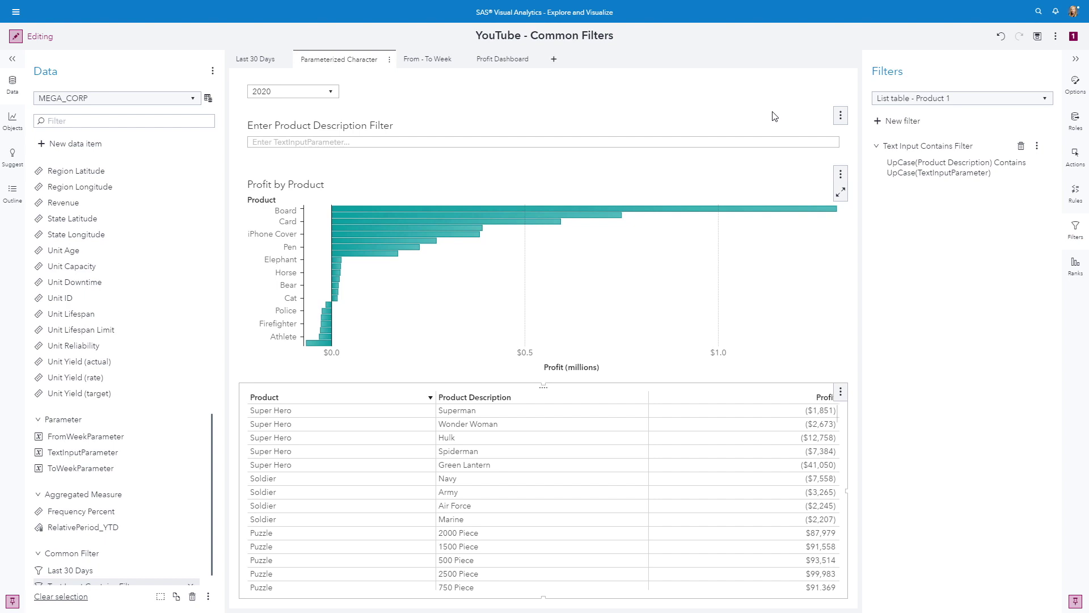
# Test the product description text input with "red" and "(f)", and sort the list table by Profit in descending order
pyautogui.click(357, 144)
pyautogui.write('red')
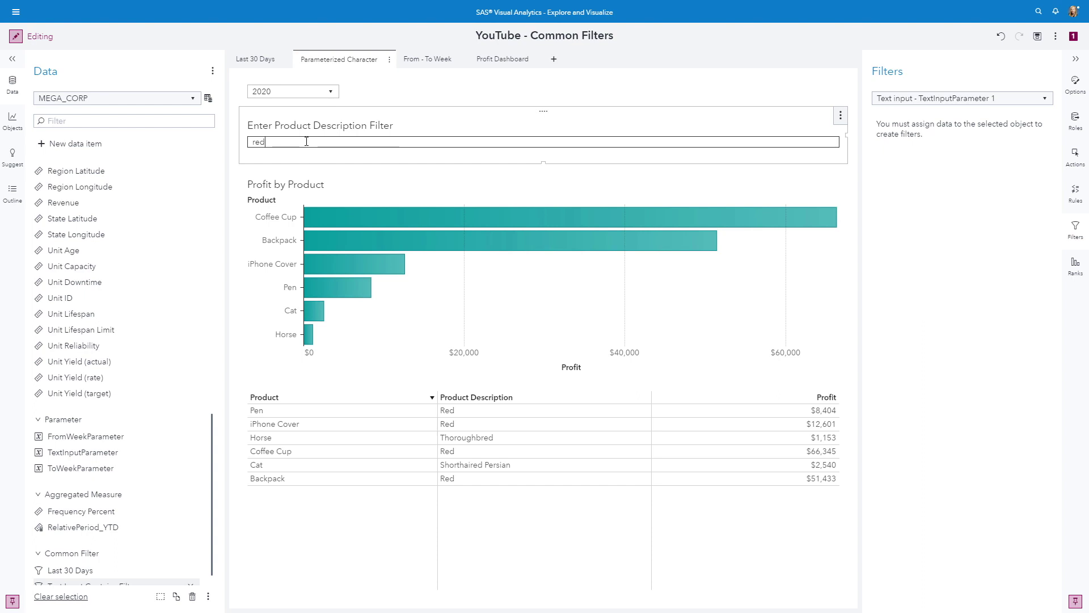
pyautogui.hotkey('ctrl', 'a')
pyautogui.write('(')
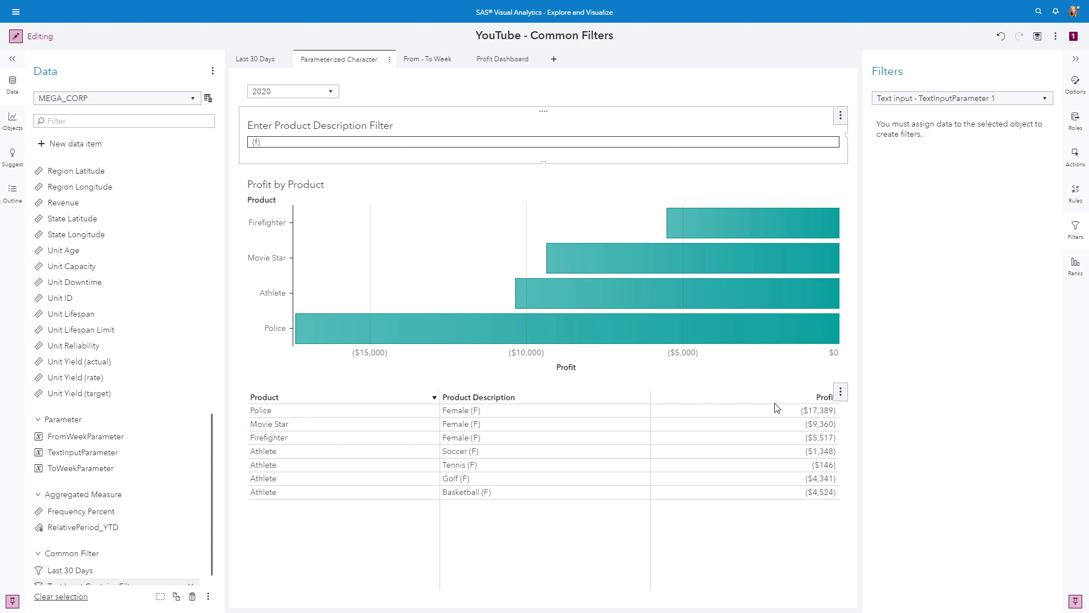
pyautogui.click(801, 398)
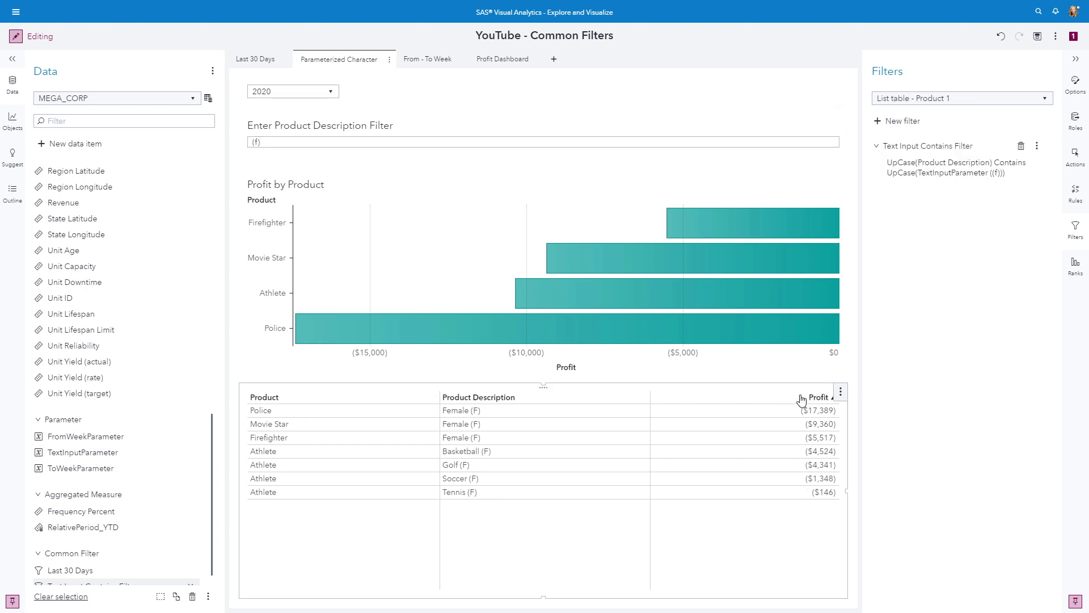
pyautogui.click(801, 398)
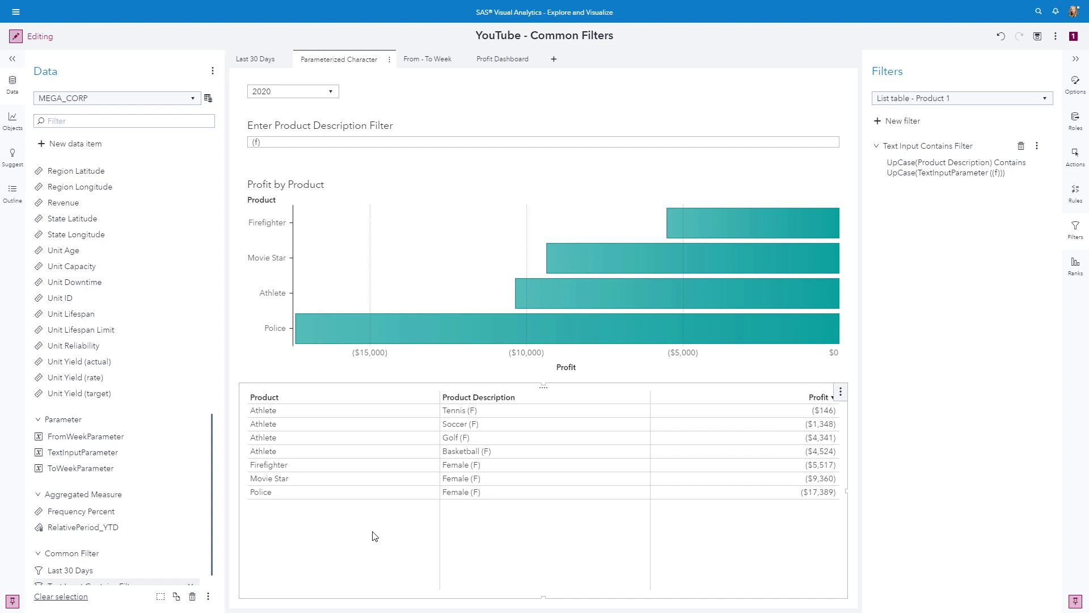
# Replace the product description filter text with "(m)" and select the list table
pyautogui.click(293, 143)
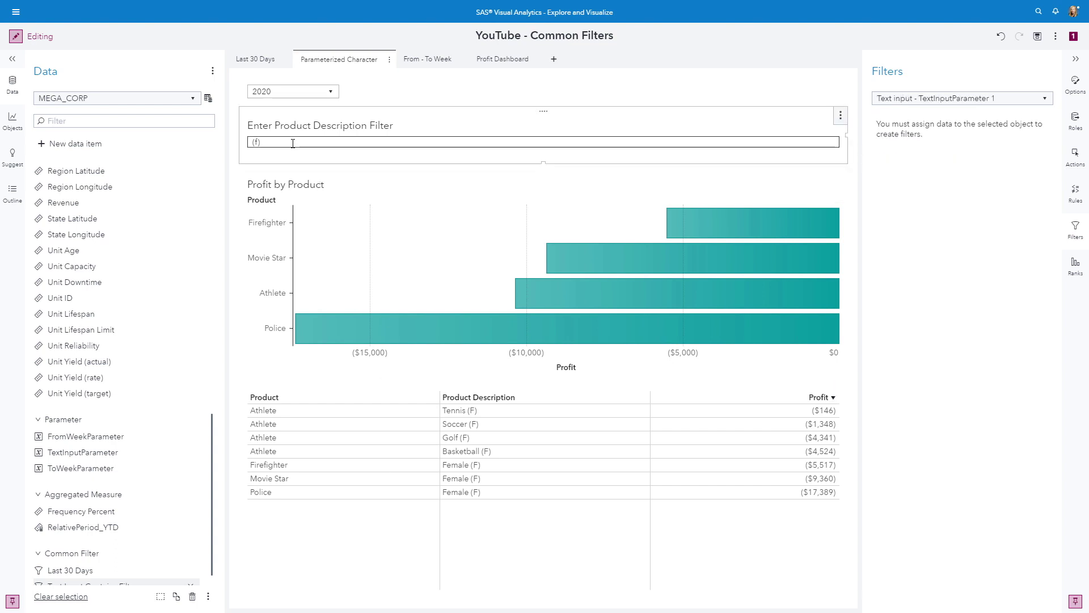
pyautogui.hotkey('ctrl', 'a')
pyautogui.write('(m)(f)')
pyautogui.press('Return')
pyautogui.hotkey('ctrl', 'a')
pyautogui.write('(m')
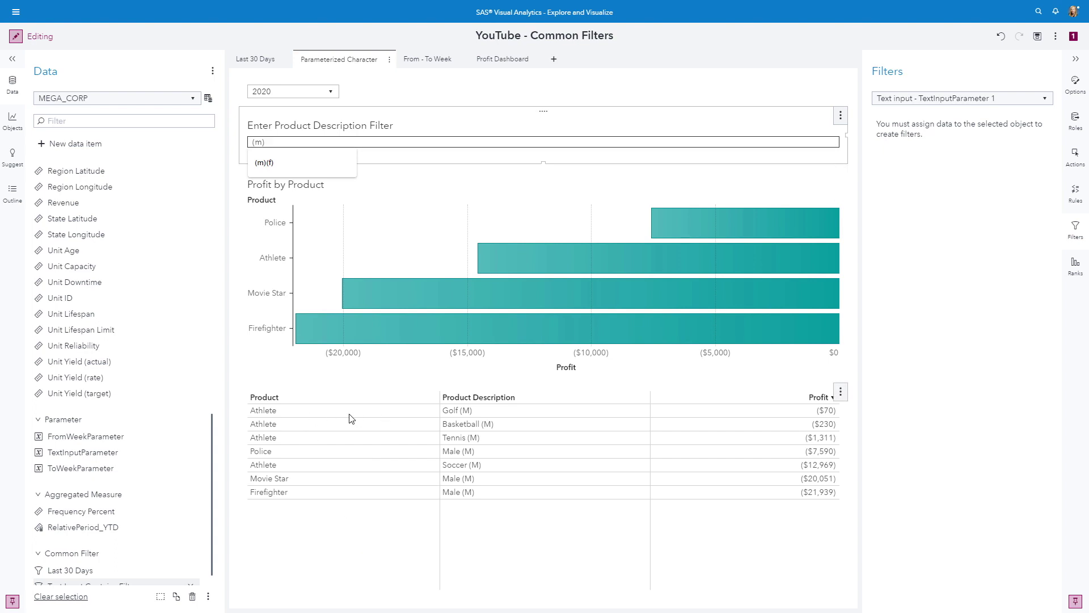
pyautogui.click(370, 529)
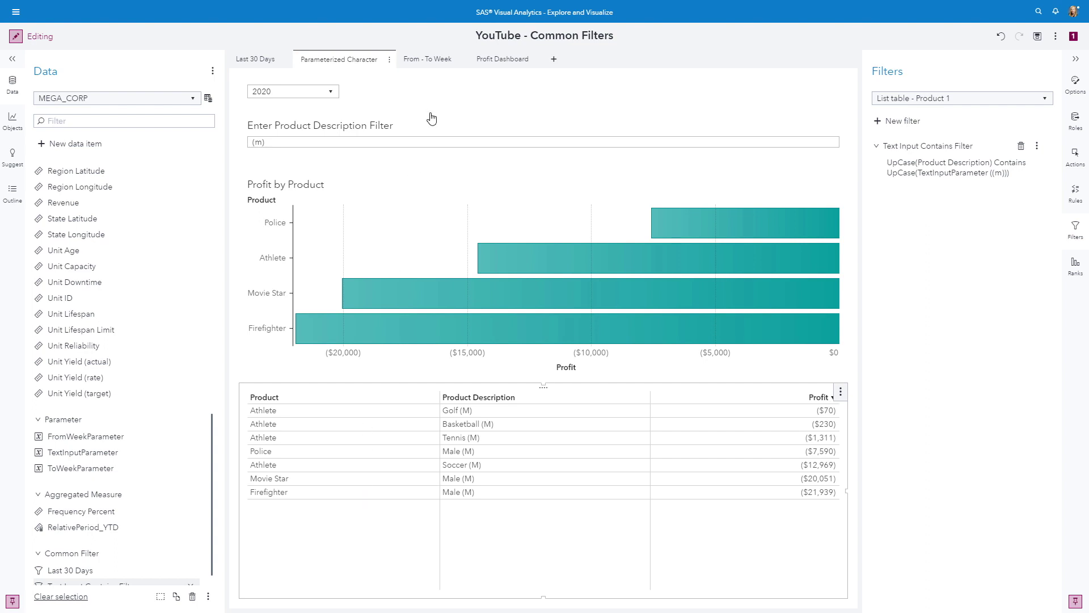
# Examine the data roles of both week drop-downs, the Profit key value and the waterfall chart on the From - To Week page
pyautogui.click(441, 56)
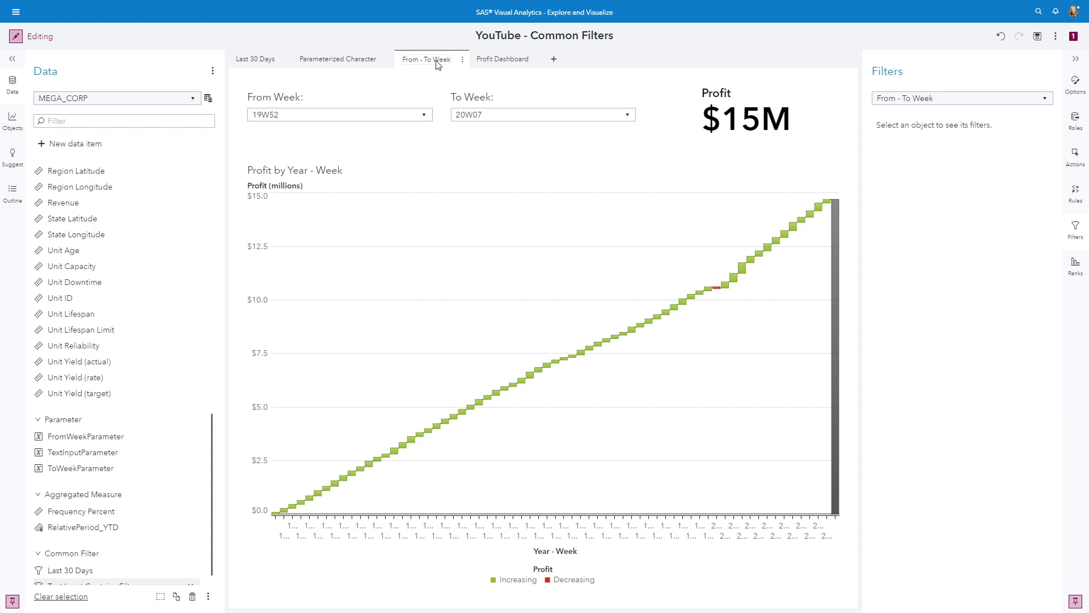
pyautogui.click(336, 96)
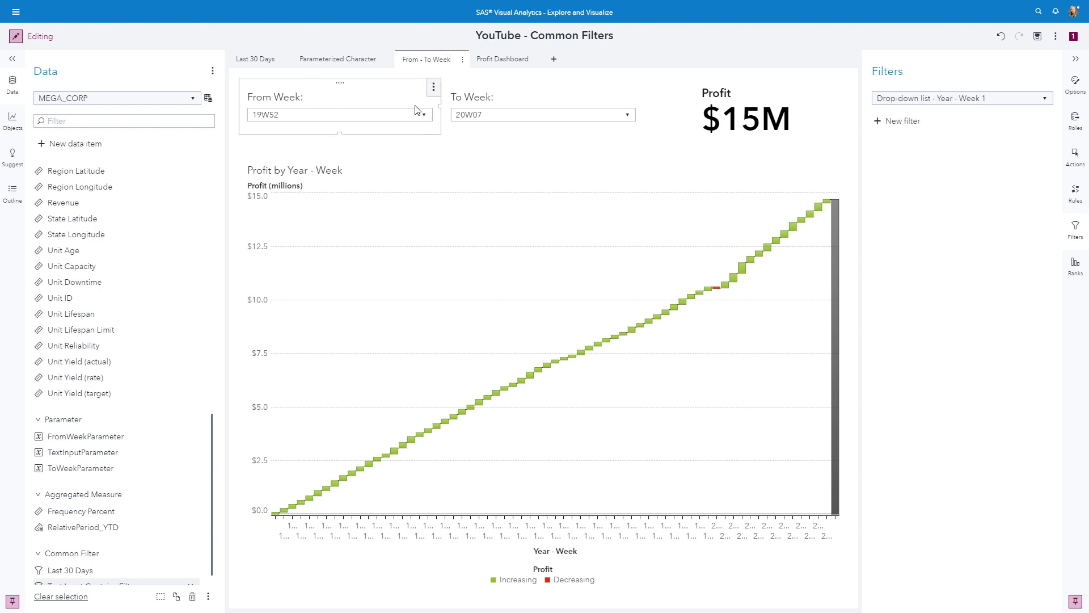
pyautogui.click(1076, 129)
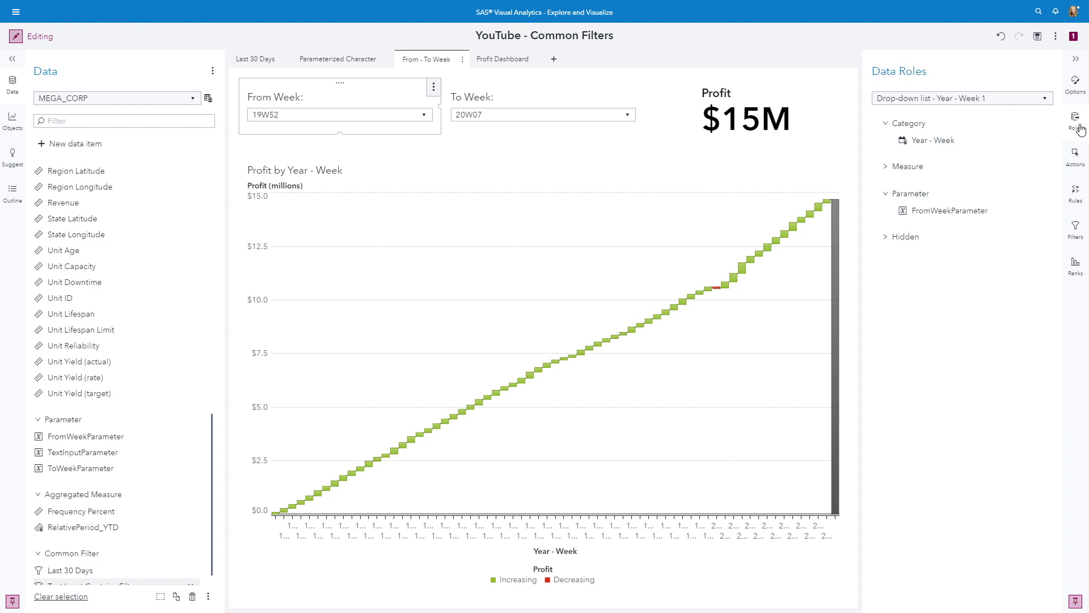
pyautogui.moveTo(939, 151)
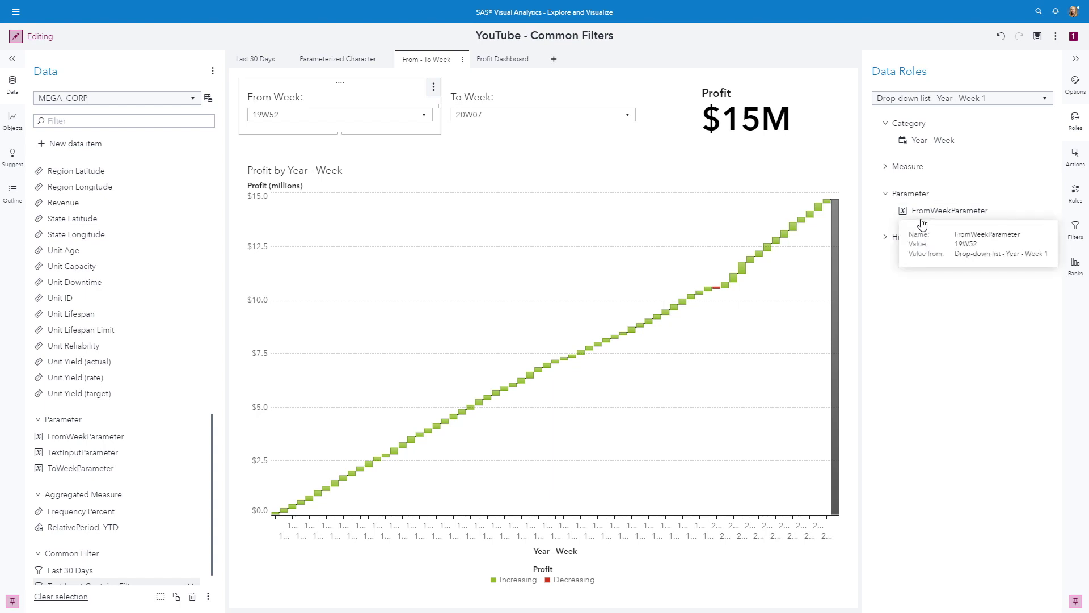
pyautogui.click(542, 100)
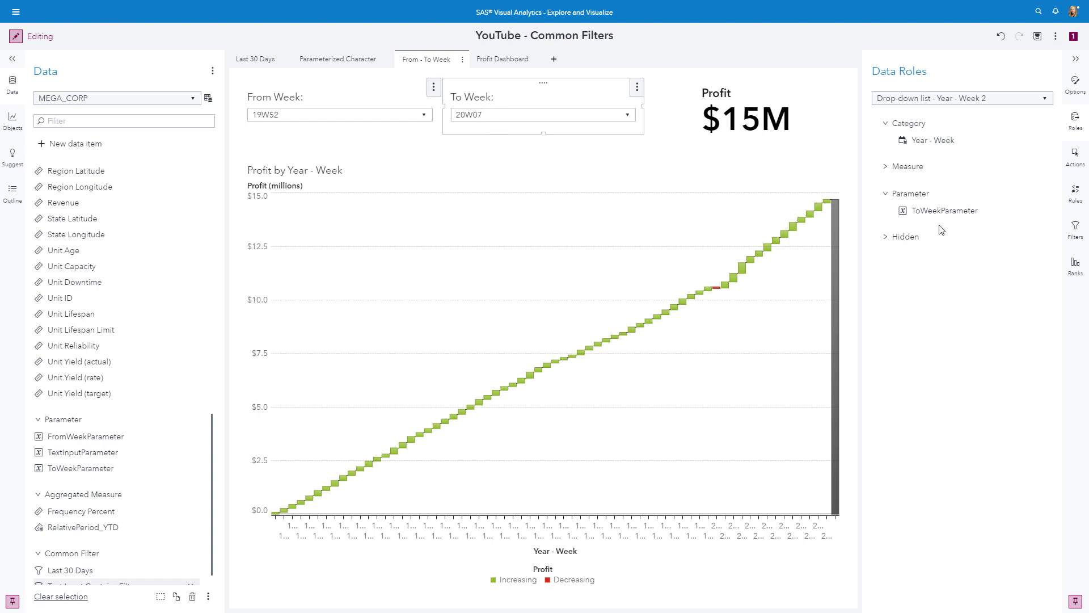
pyautogui.click(760, 95)
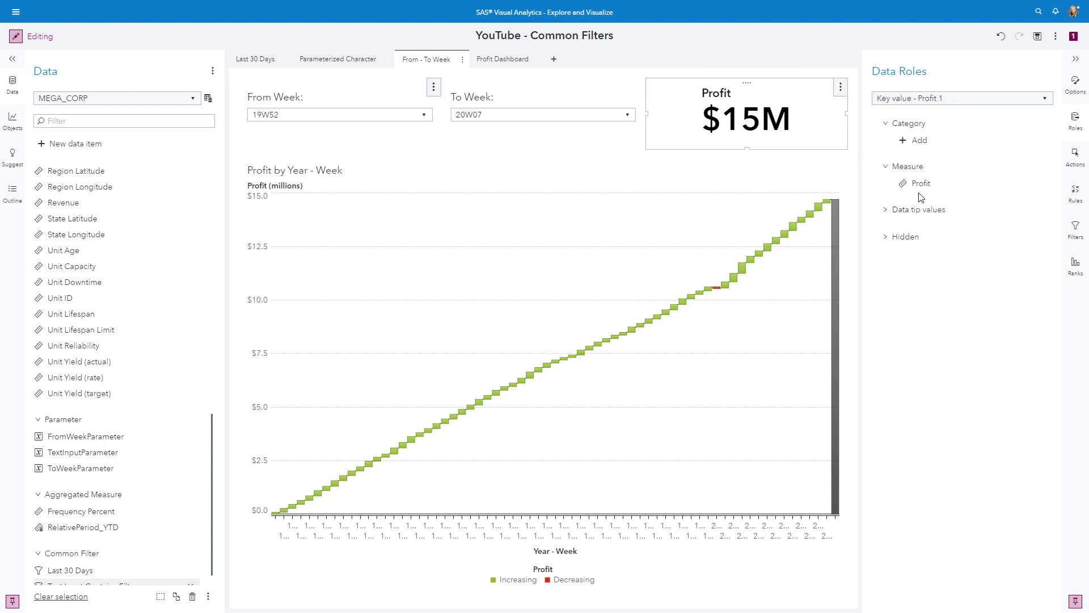
pyautogui.click(600, 187)
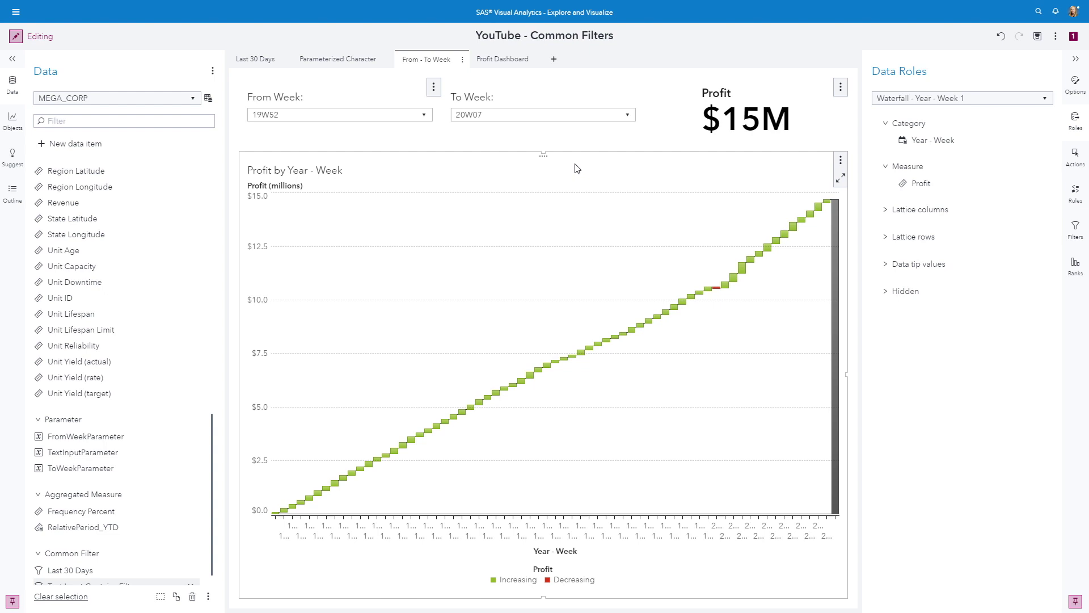
# Start an advanced filter on the Profit by Year - Week waterfall chart with a Year - Week BetweenInclusive condition
pyautogui.click(1076, 230)
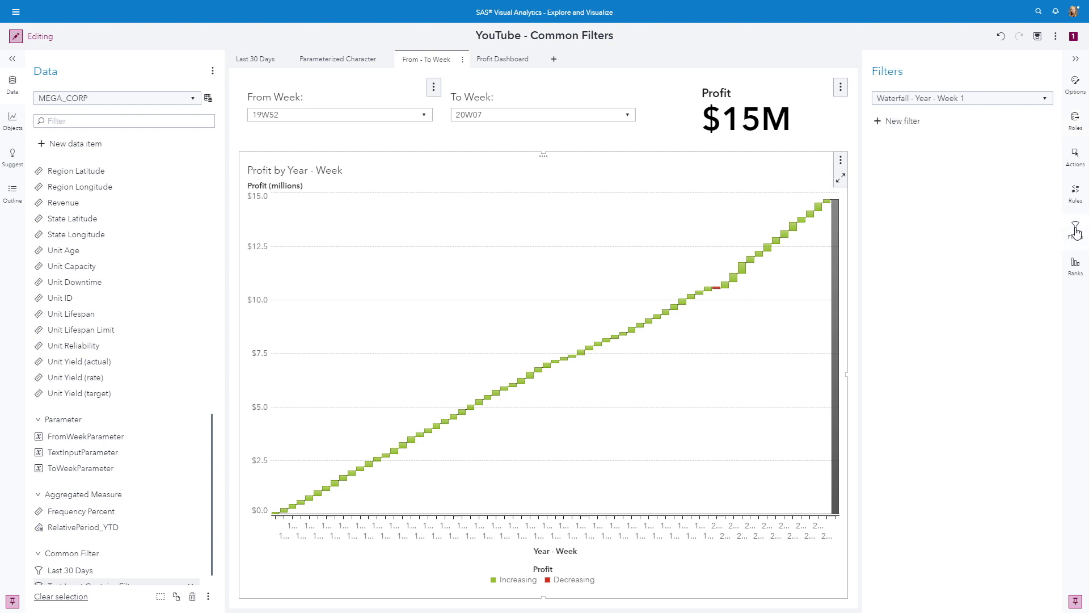
pyautogui.click(876, 122)
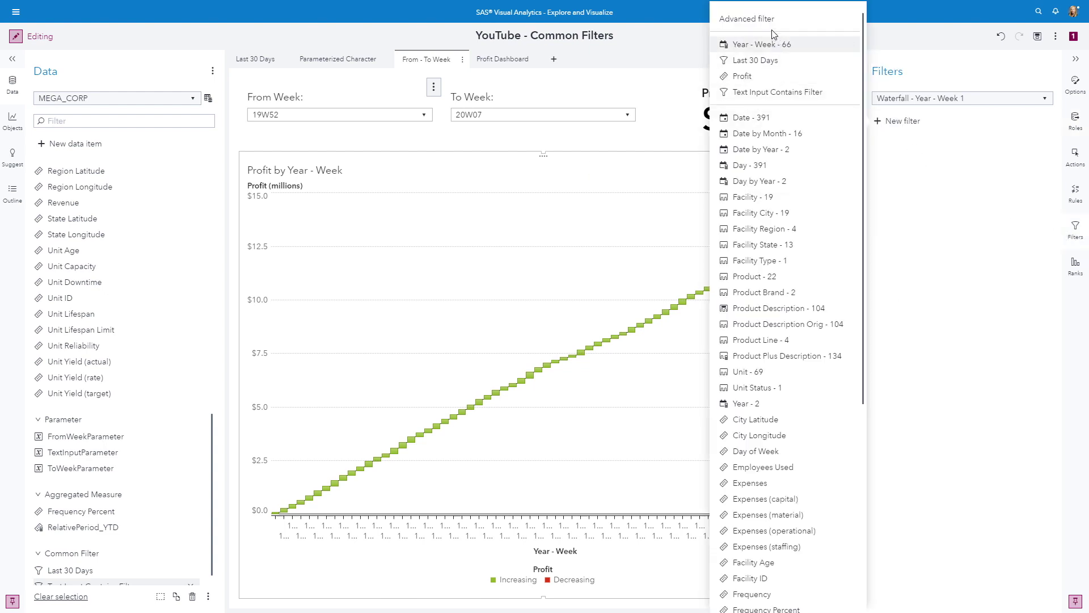
pyautogui.press('Escape')
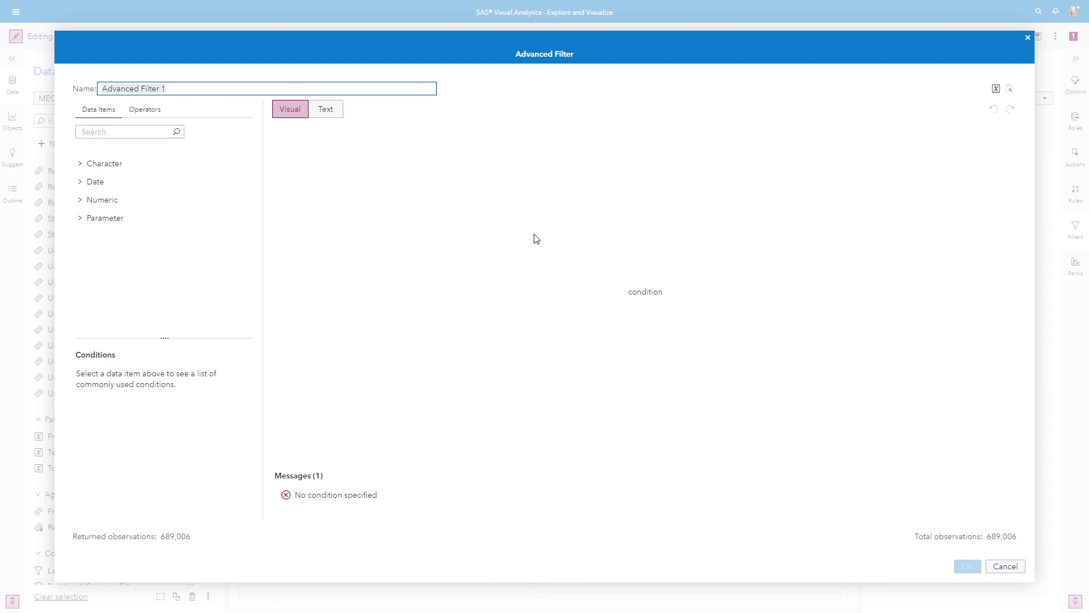
pyautogui.click(80, 183)
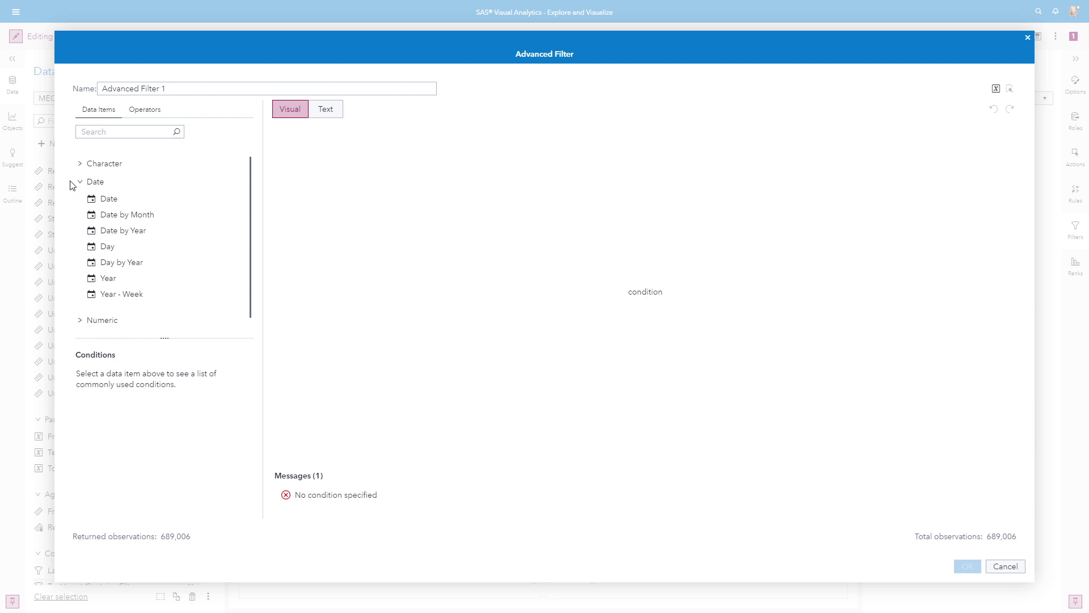
pyautogui.click(136, 295)
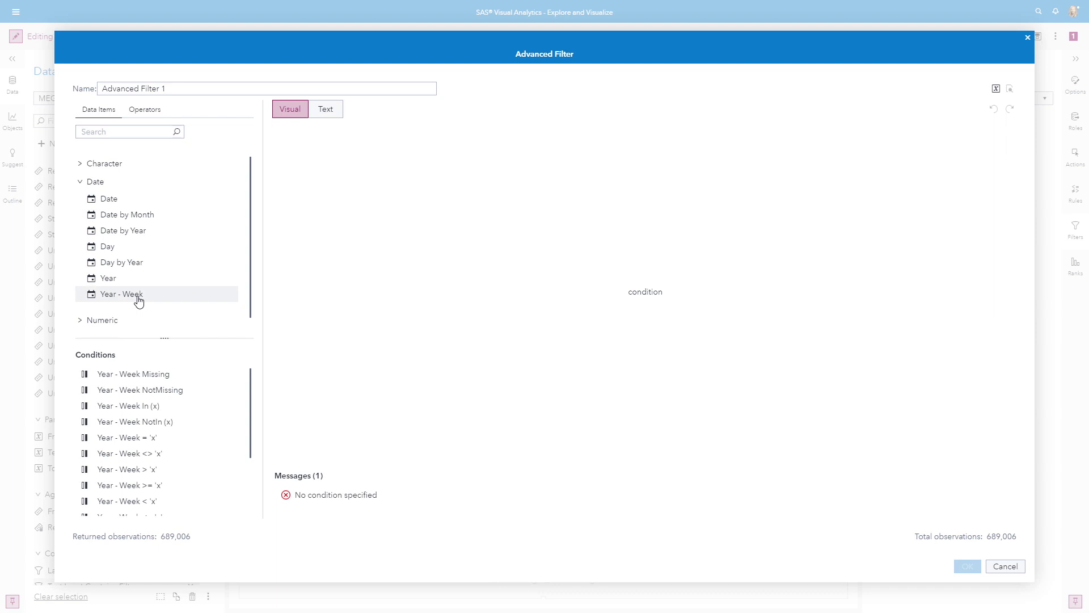
pyautogui.moveTo(250, 389); pyautogui.dragTo(253, 462)
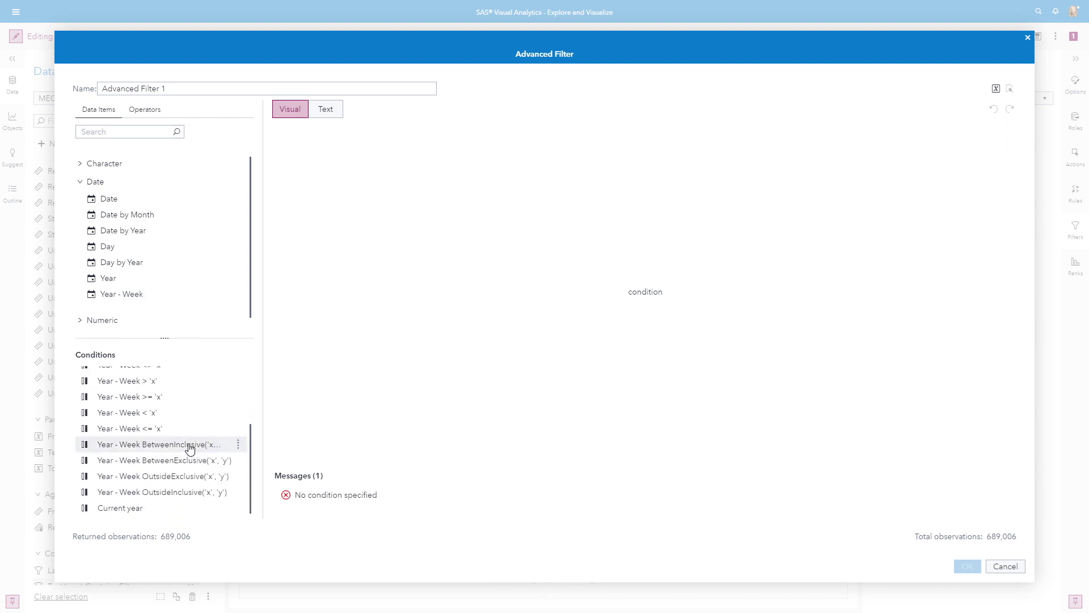
pyautogui.moveTo(190, 449); pyautogui.dragTo(505, 367)
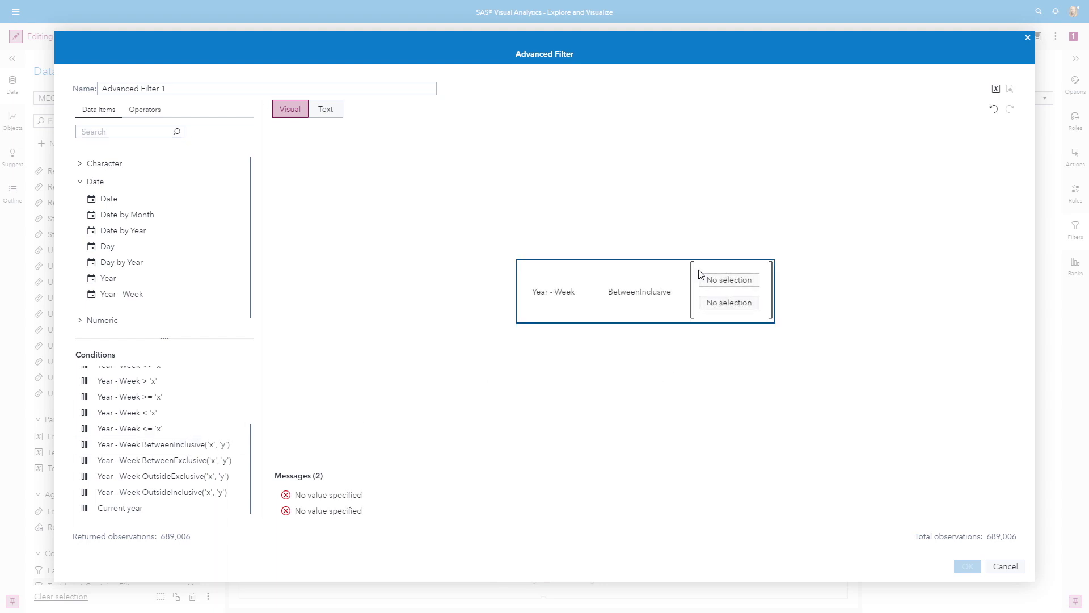
# Fill the BetweenInclusive condition with FromWeekParameter as the first value and ToWeekParameter as the second
pyautogui.moveTo(705, 312)
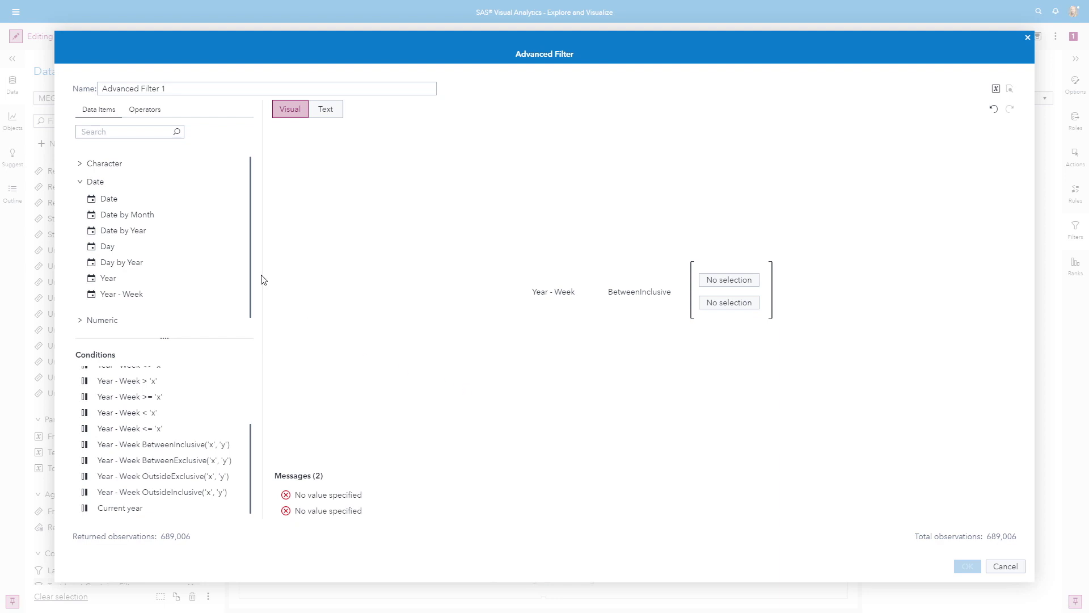
pyautogui.scroll(-1, 254, 241)
pyautogui.click(80, 324)
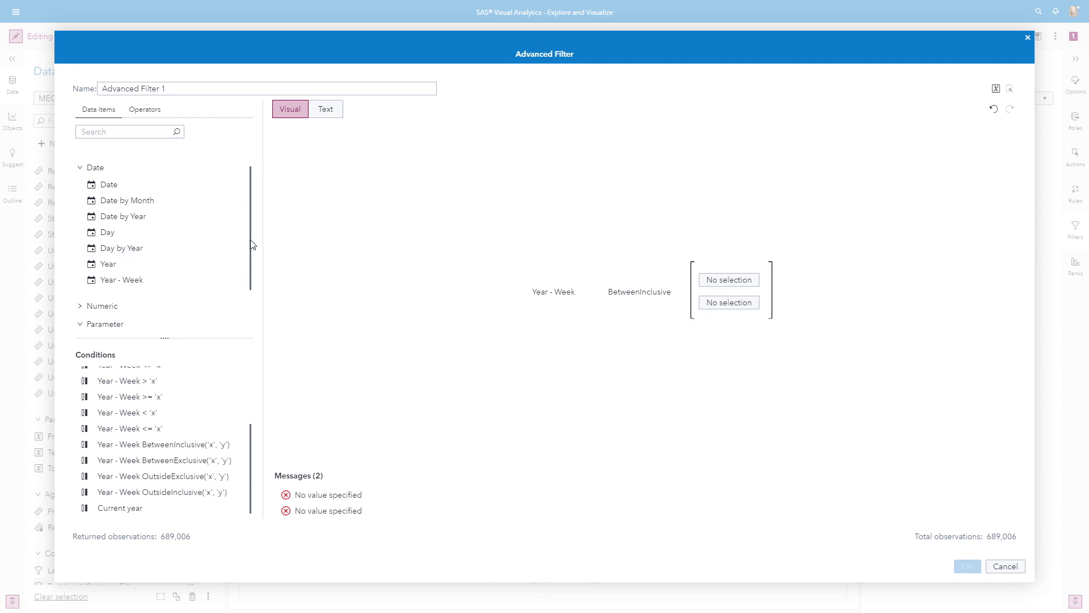
pyautogui.scroll(-4, 253, 244)
pyautogui.moveTo(147, 289); pyautogui.dragTo(719, 279)
pyautogui.moveTo(130, 314); pyautogui.dragTo(723, 310)
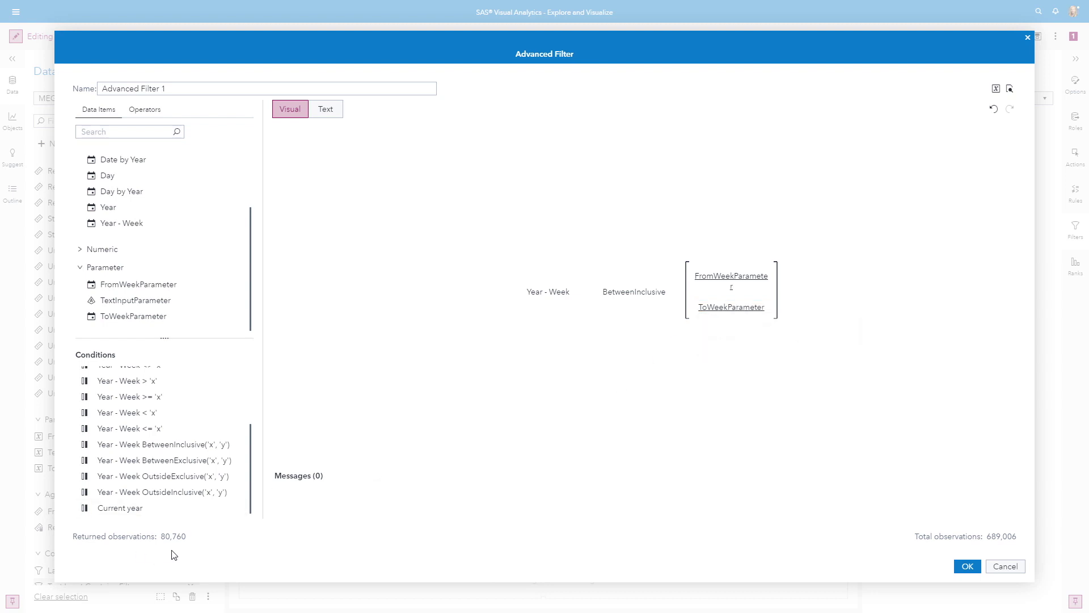
# Name the advanced filter FromToWeekFilter and apply it to the waterfall chart
pyautogui.tripleClick(209, 86)
pyautogui.write('FromToWeekFilter')
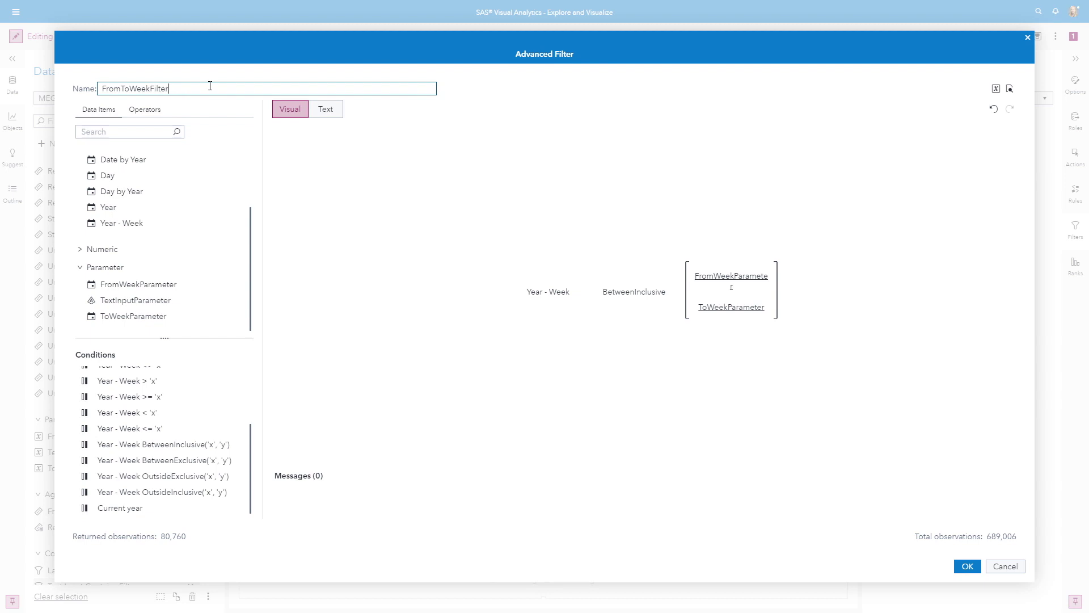
pyautogui.click(966, 566)
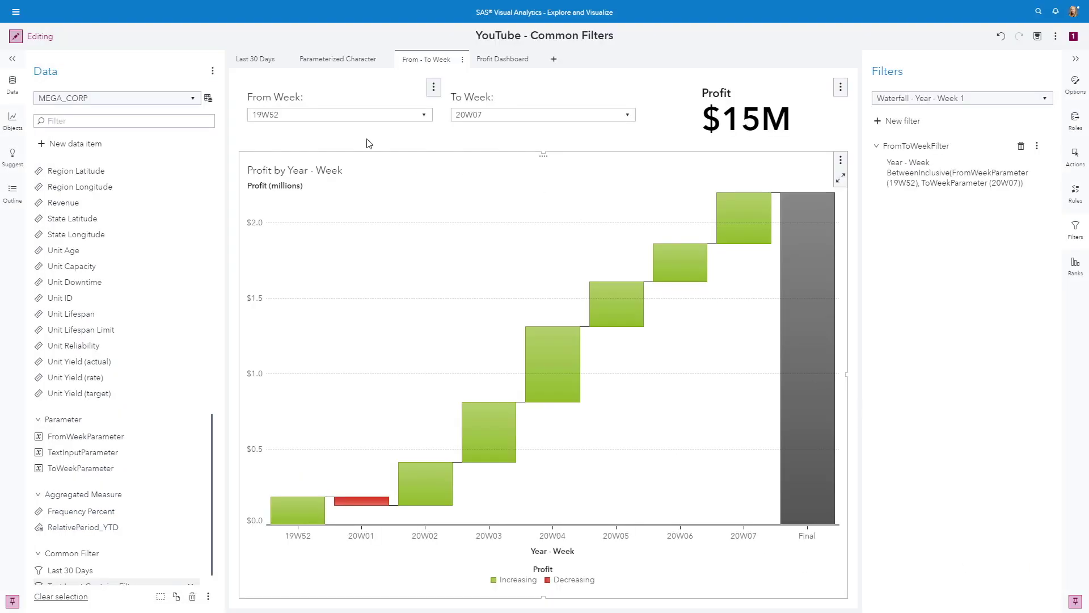
# Set the From Week drop-down to 20W07 and the To Week drop-down to 20W14
pyautogui.click(345, 114)
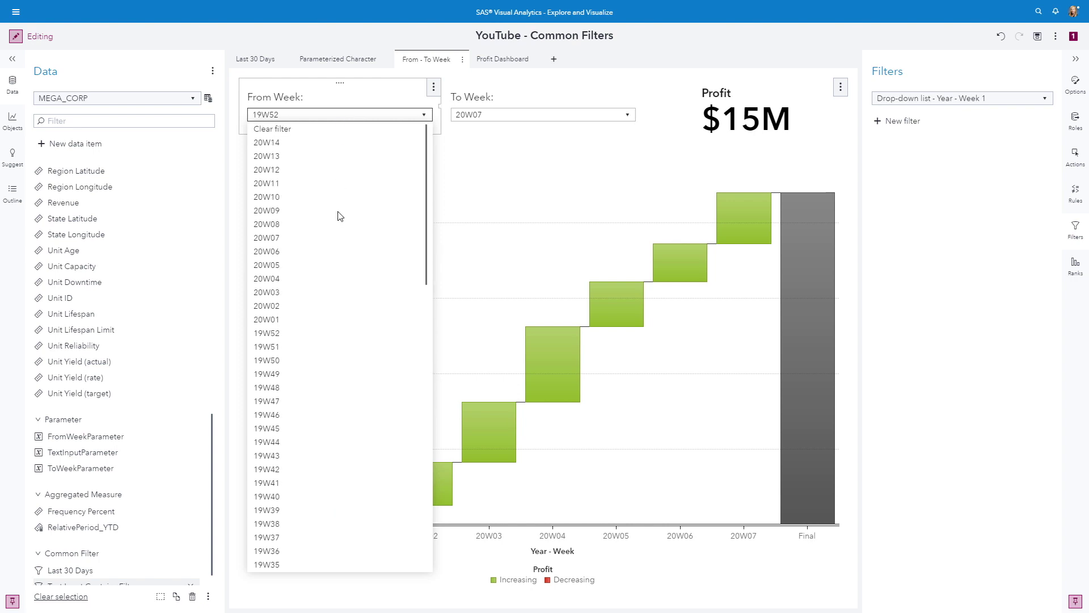
pyautogui.click(280, 238)
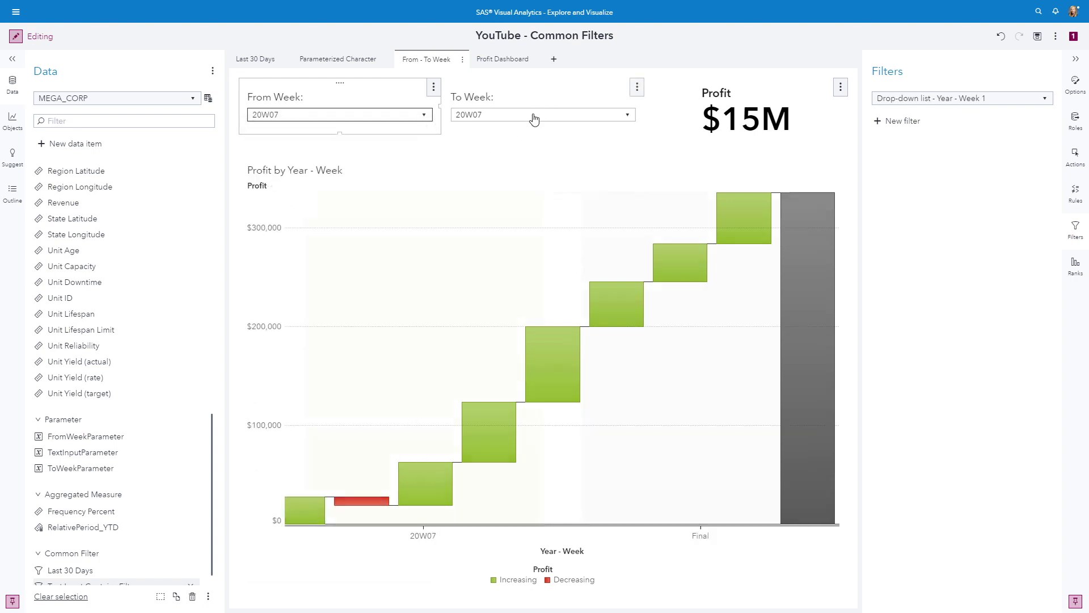
pyautogui.click(533, 115)
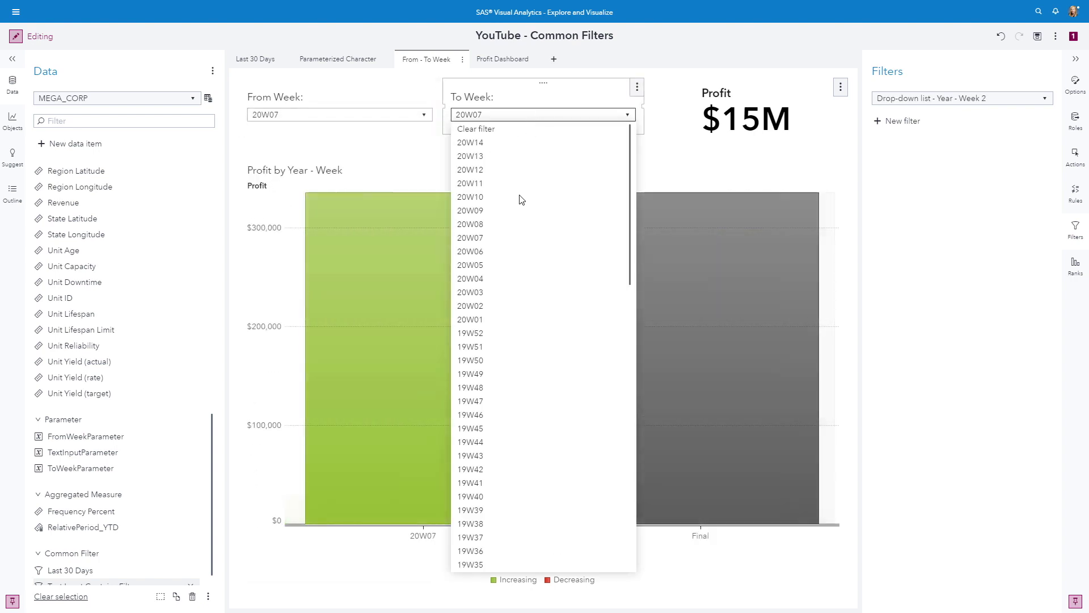
pyautogui.click(485, 142)
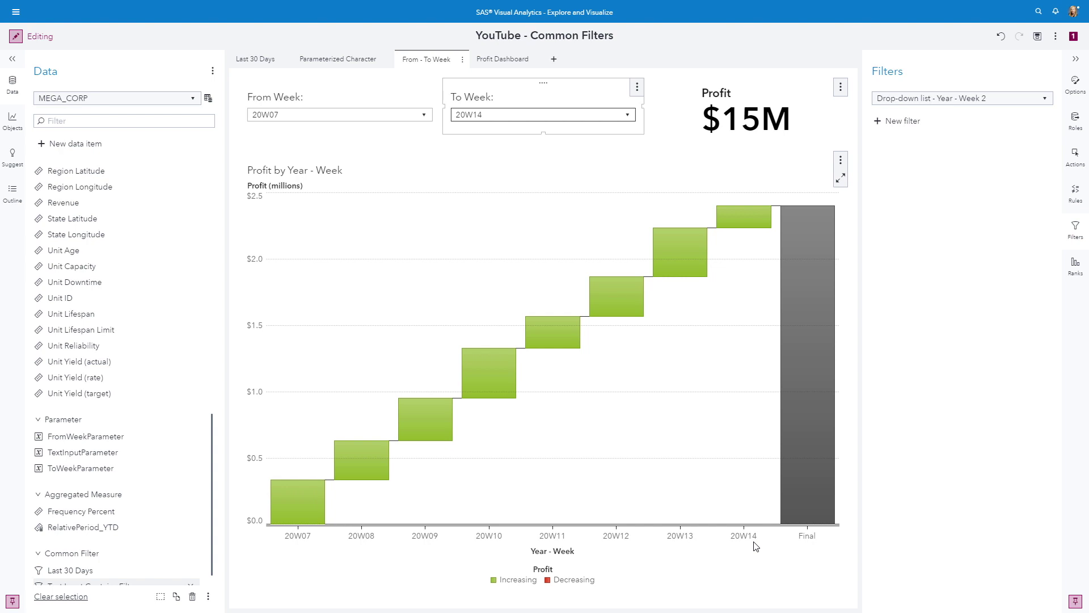
# Change the waterfall chart's FromToWeekFilter to a common filter and check the list of common filters
pyautogui.click(488, 173)
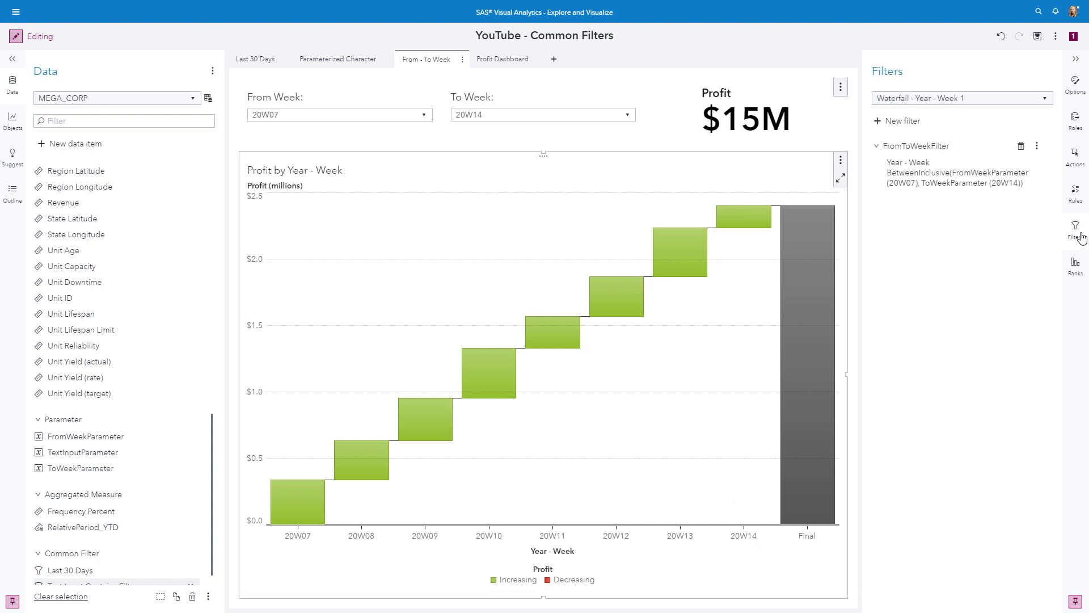
pyautogui.click(1037, 149)
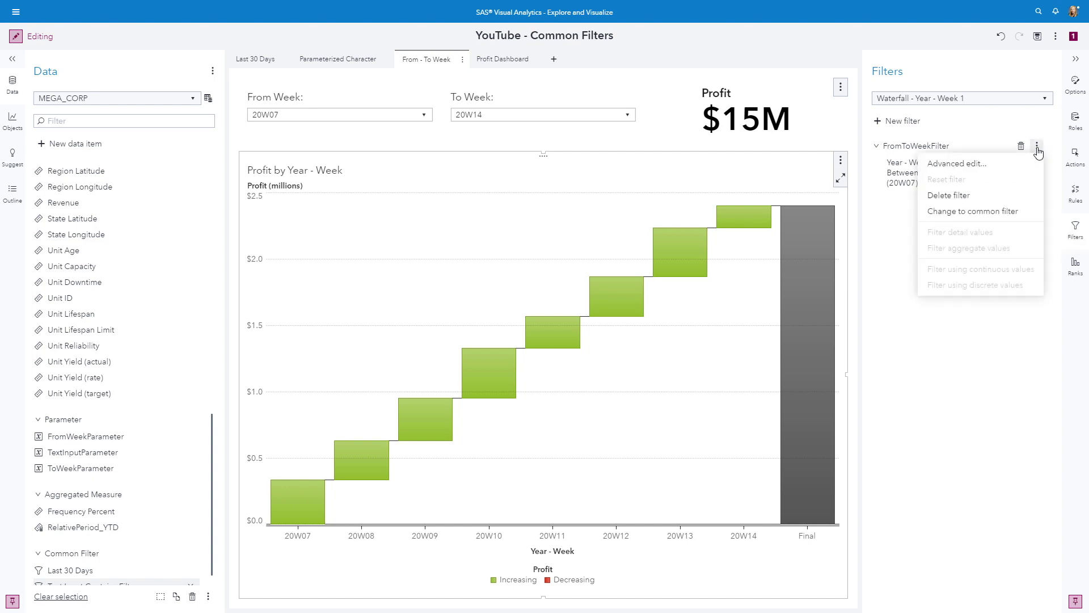
pyautogui.click(969, 213)
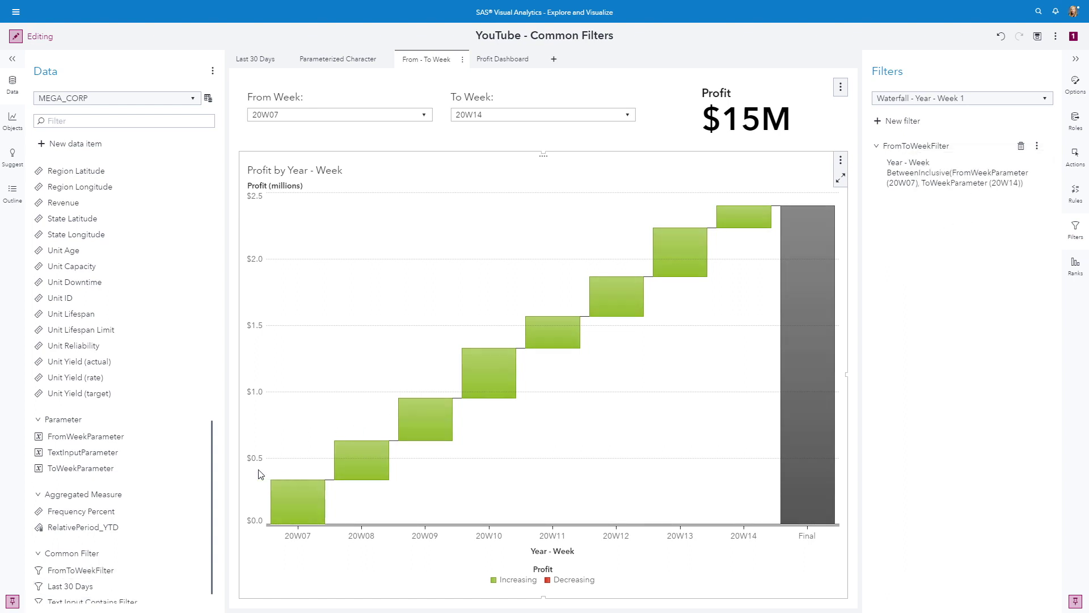
pyautogui.scroll(-1, 214, 482)
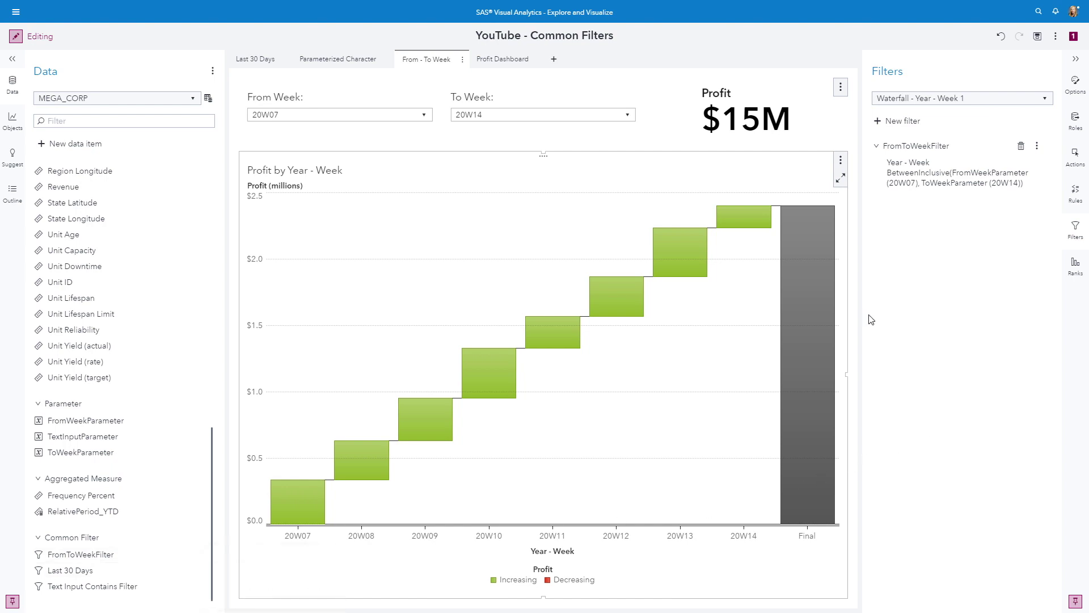
# Apply the FromToWeekFilter common filter to the Profit key value on the From - To Week page
pyautogui.click(757, 90)
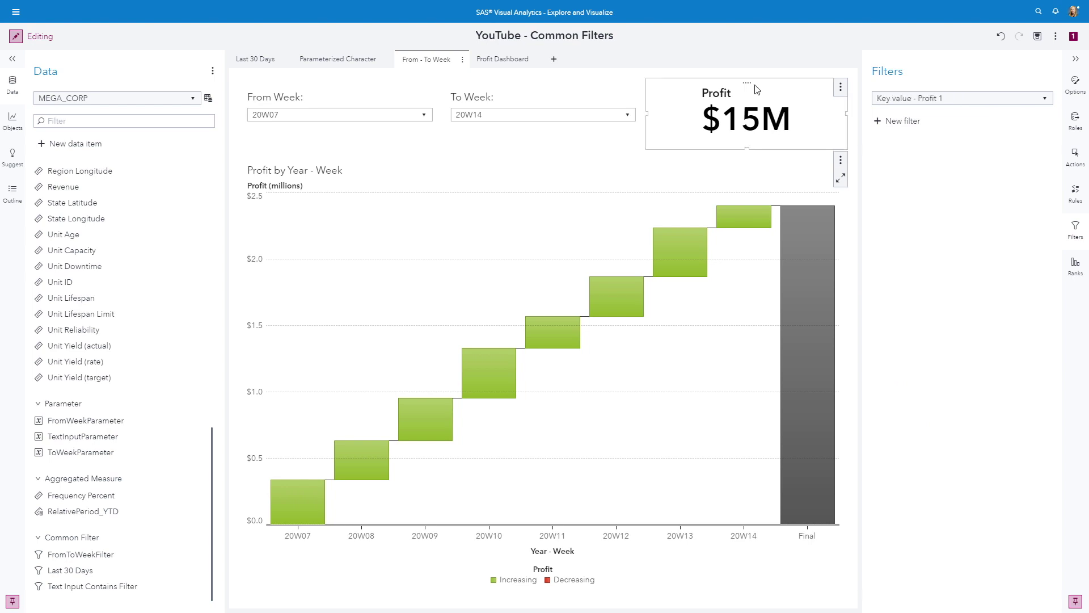
pyautogui.click(878, 126)
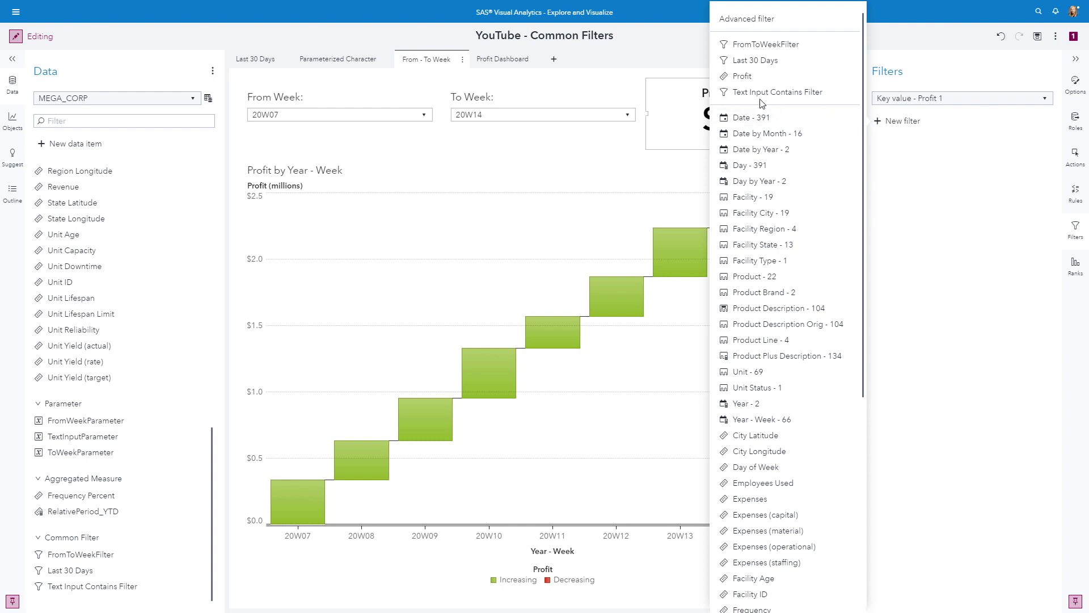
pyautogui.click(760, 45)
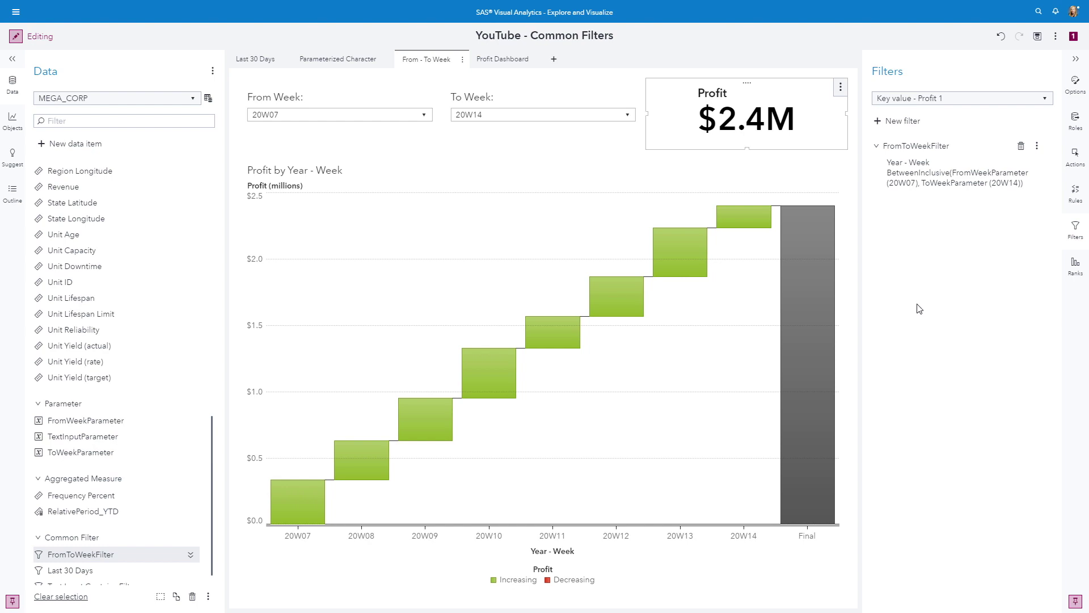
# On the Profit Dashboard page, check the profit total text object's data roles and apply the Last 30 Days common filter to it
pyautogui.click(505, 60)
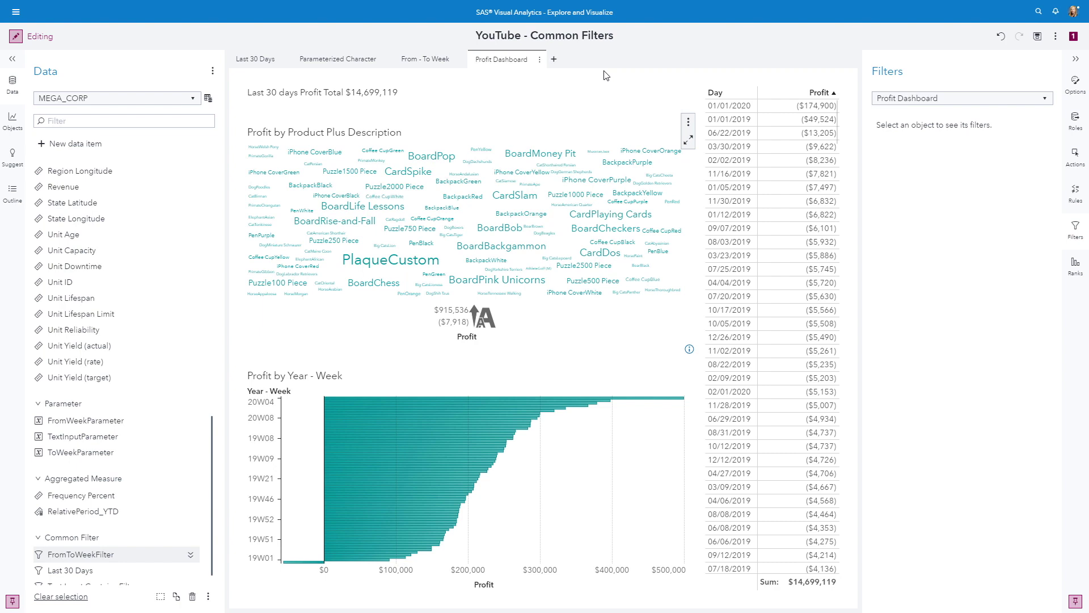
pyautogui.doubleClick(418, 98)
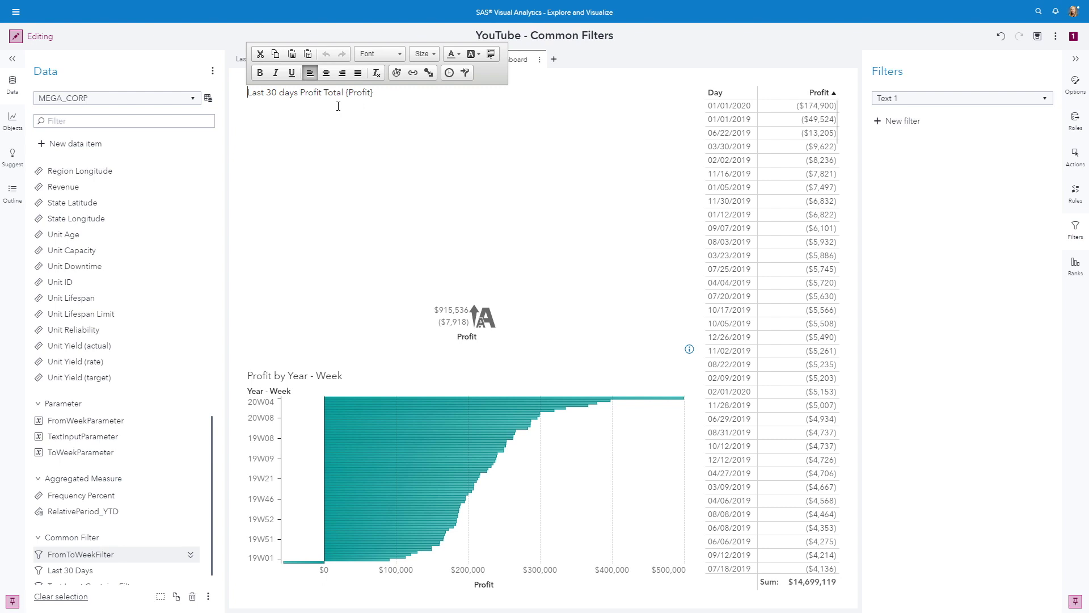
pyautogui.click(1075, 120)
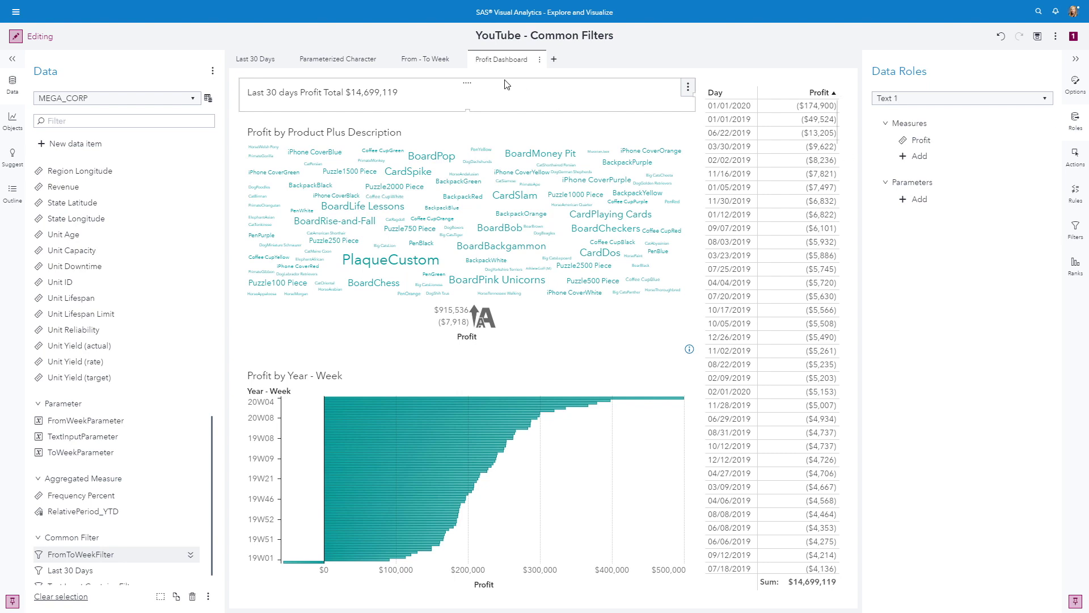
pyautogui.click(1076, 230)
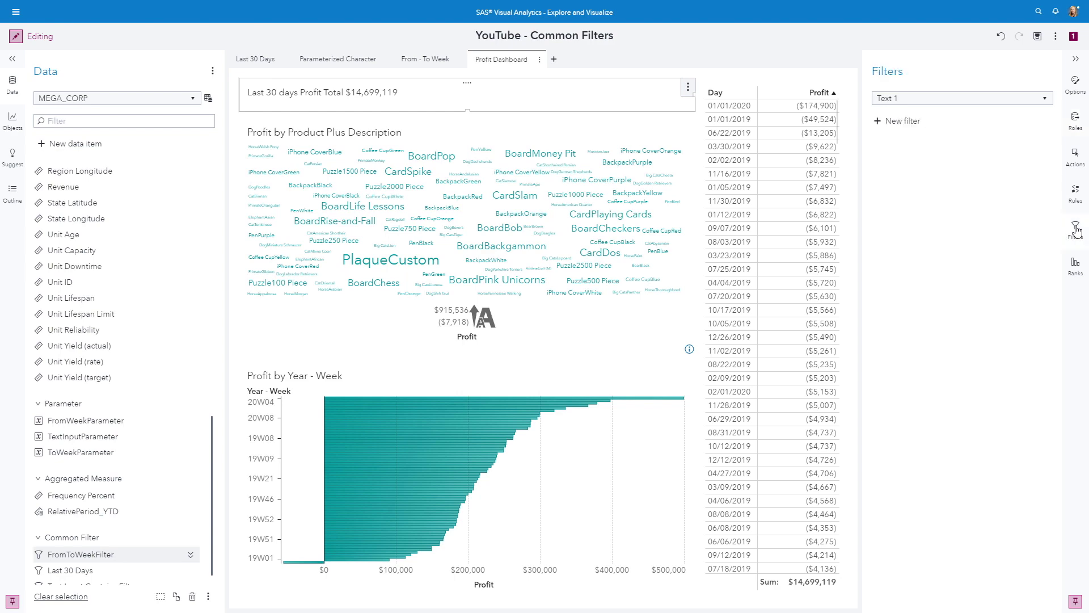
pyautogui.click(878, 125)
pyautogui.click(758, 61)
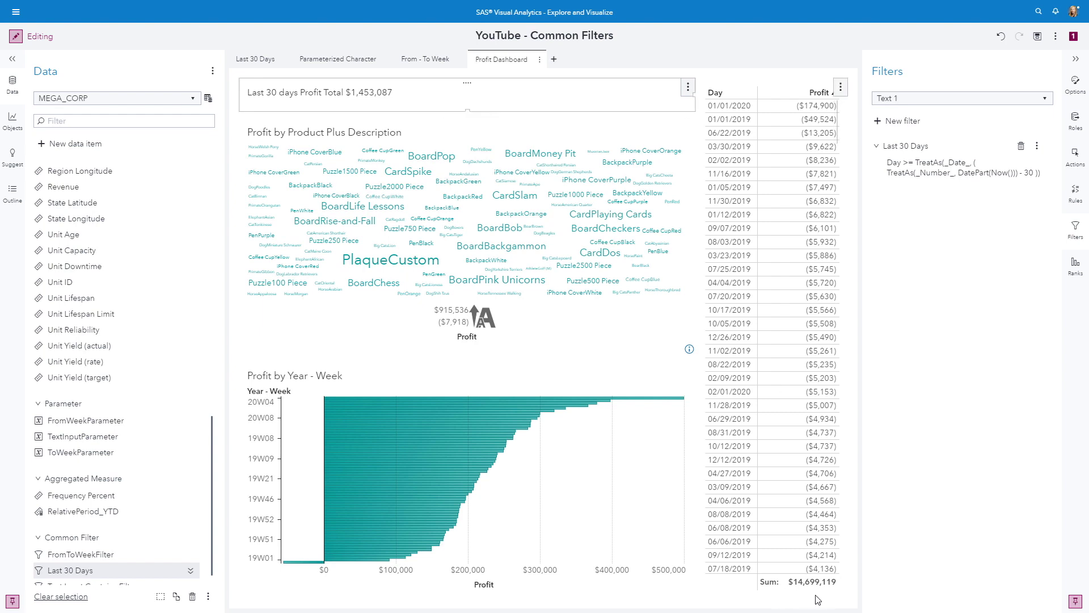
# Check the data roles of the Day and Profit list table and apply the Last 30 Days common filter to it
pyautogui.click(777, 88)
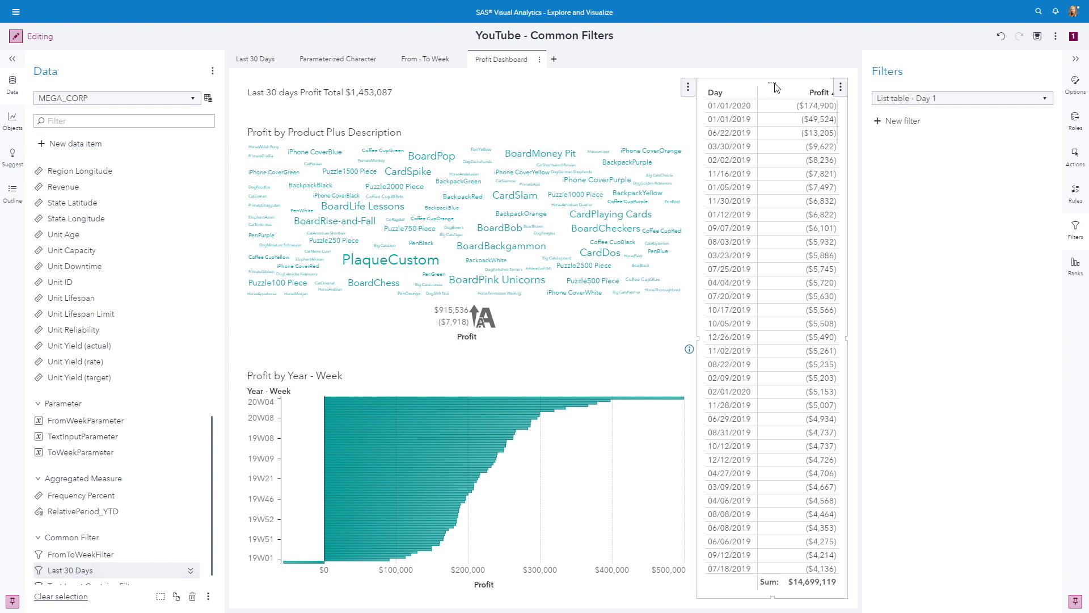
pyautogui.click(1076, 121)
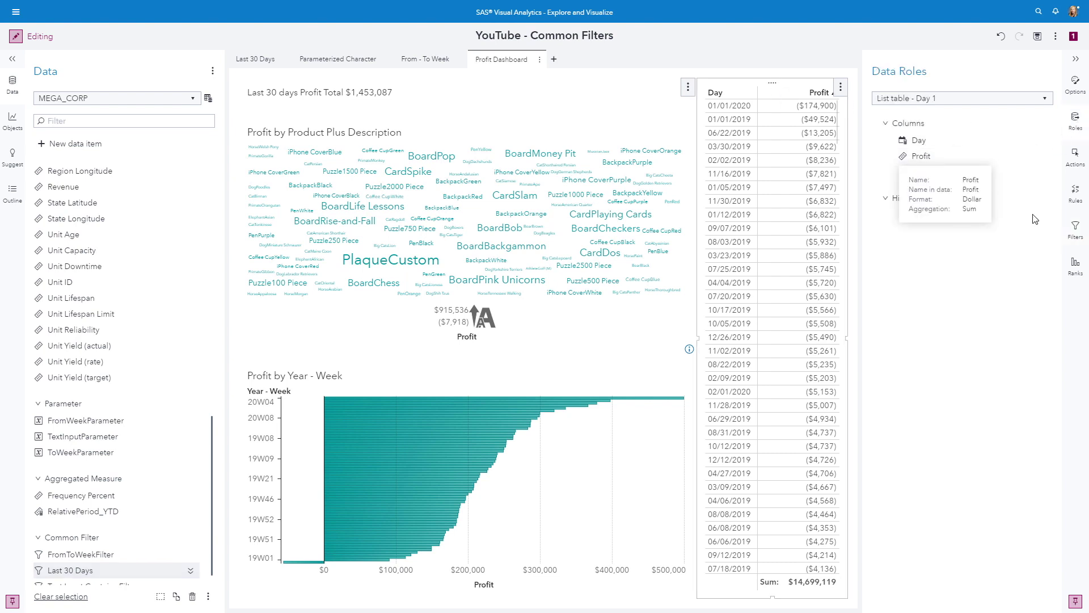
pyautogui.click(1077, 230)
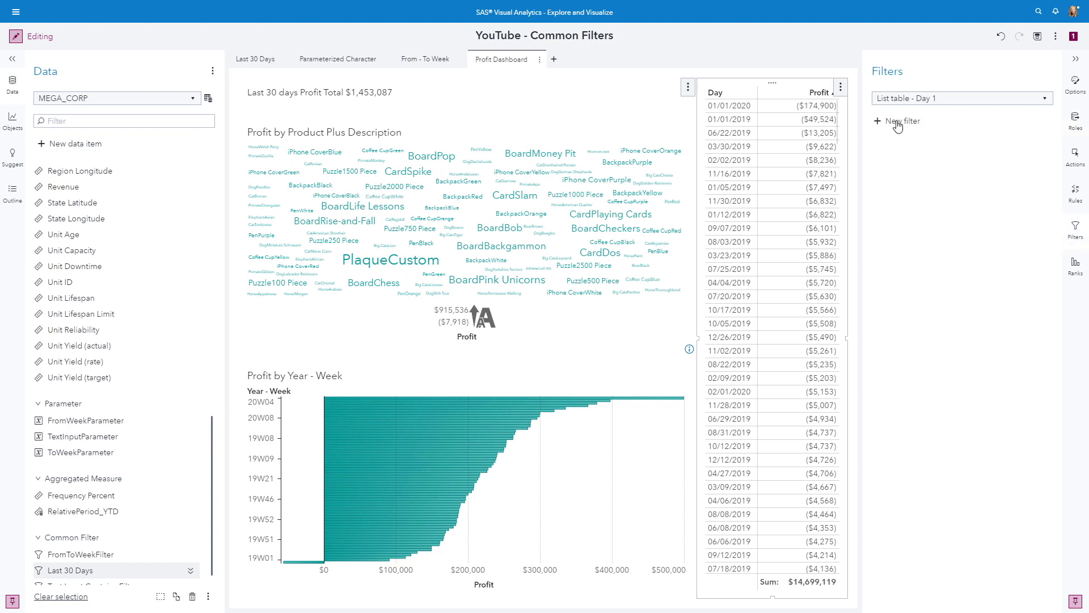
pyautogui.click(879, 122)
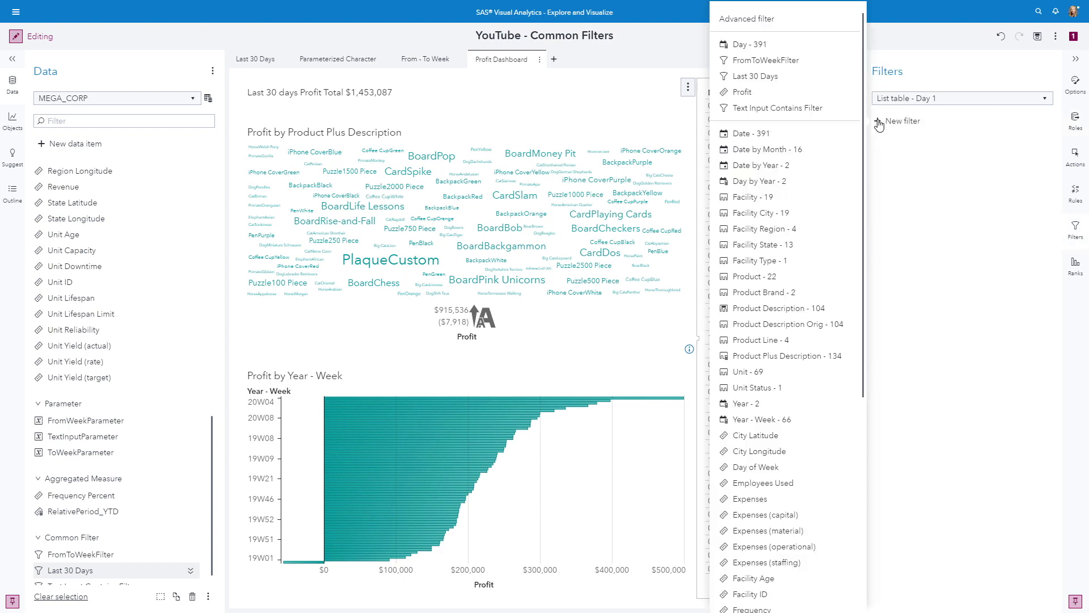
pyautogui.click(760, 76)
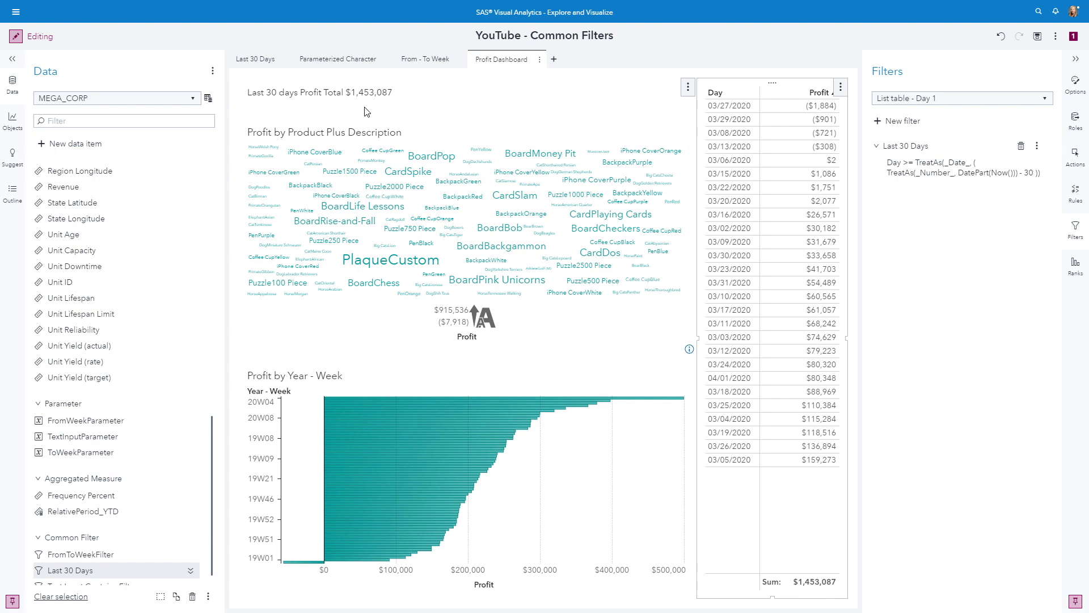
# Apply the Text Input Contains Filter common filter to the Profit by Product Plus Description word cloud
pyautogui.click(428, 147)
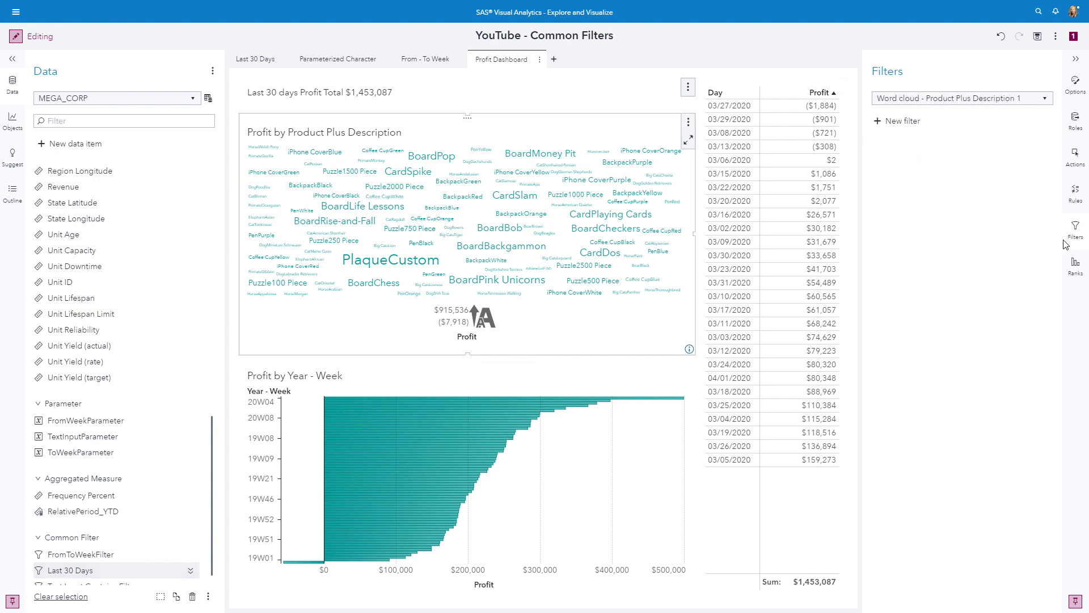
pyautogui.click(877, 124)
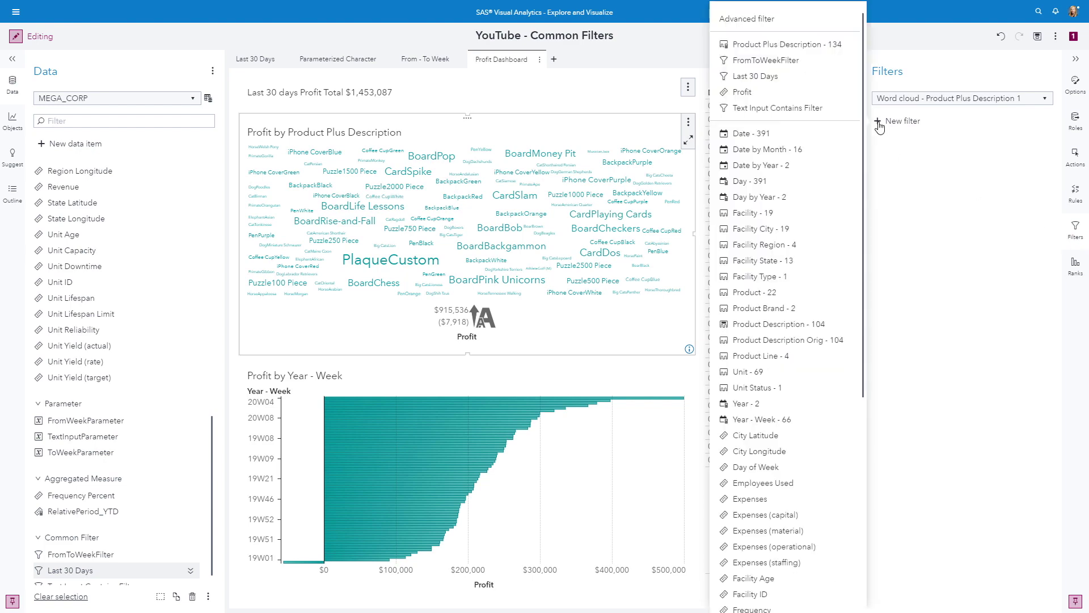
pyautogui.click(774, 109)
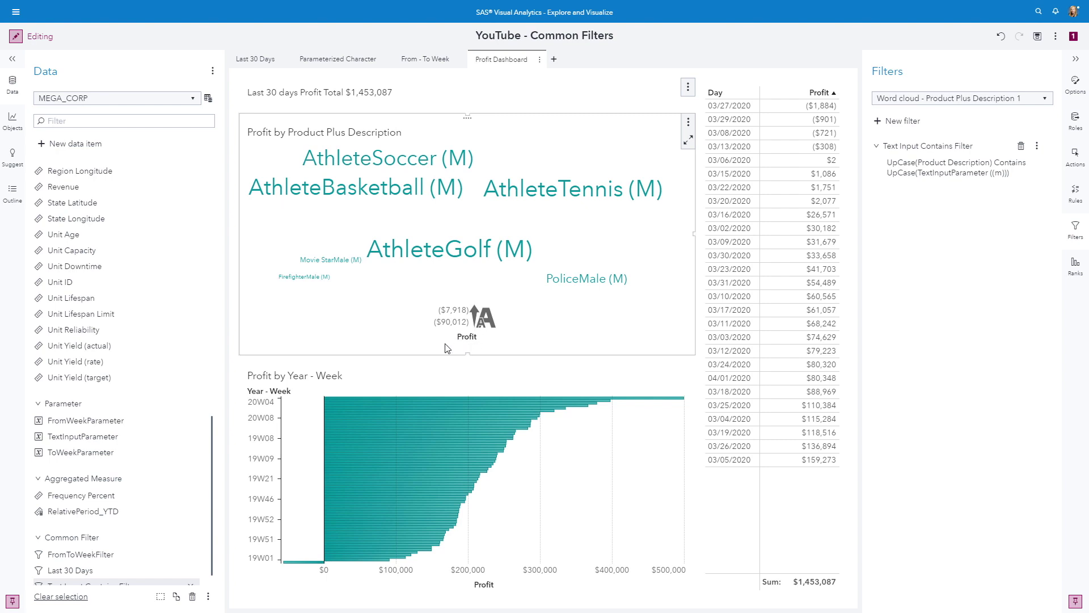
# Apply the FromToWeekFilter common filter to the Profit by Year - Week bar chart on the Profit Dashboard page
pyautogui.click(561, 463)
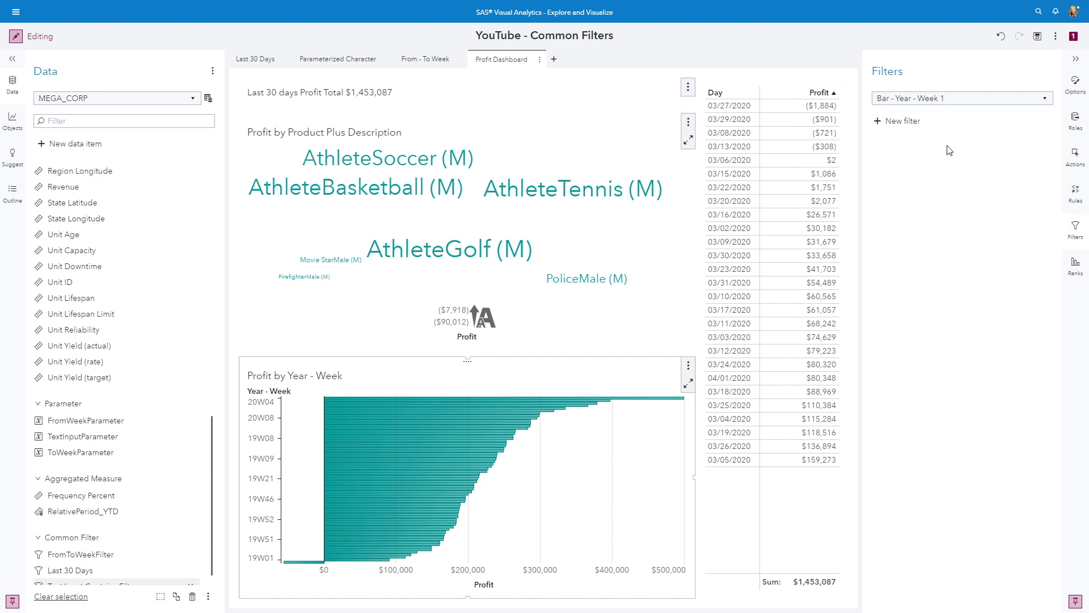
pyautogui.click(880, 124)
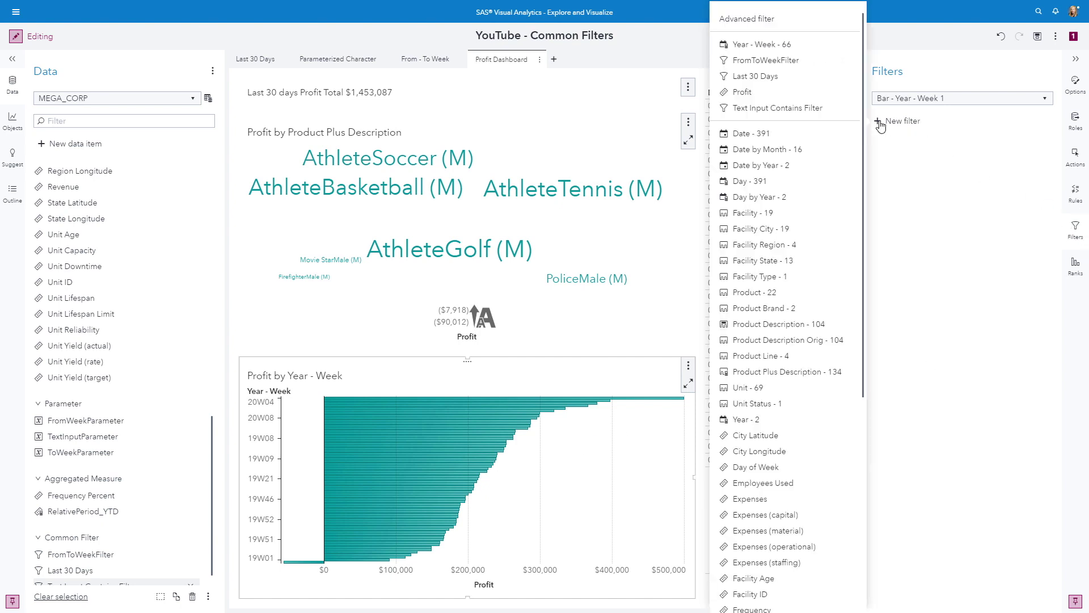
pyautogui.click(776, 61)
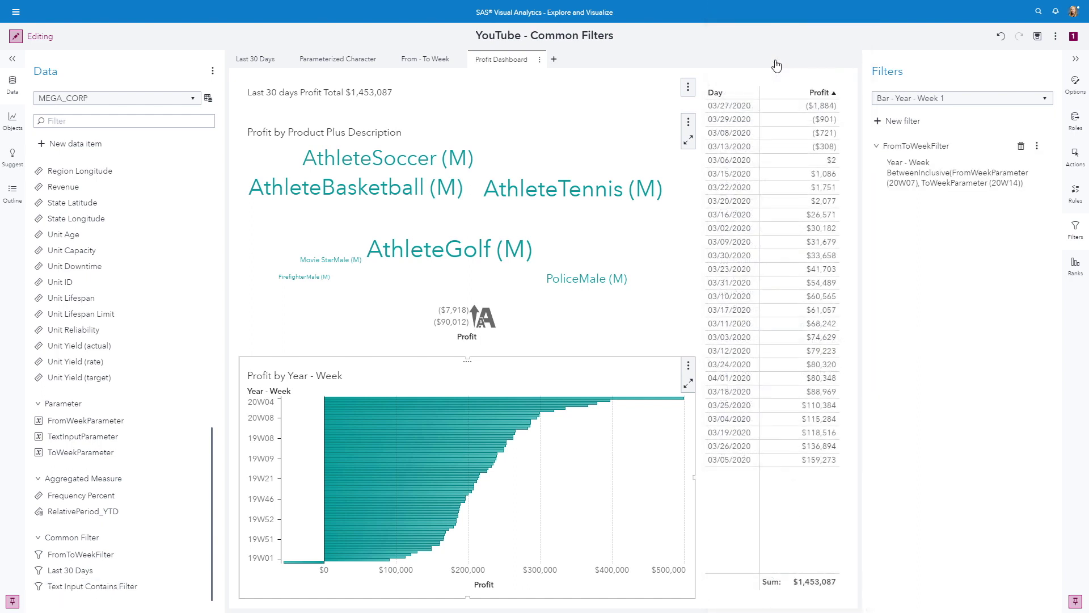